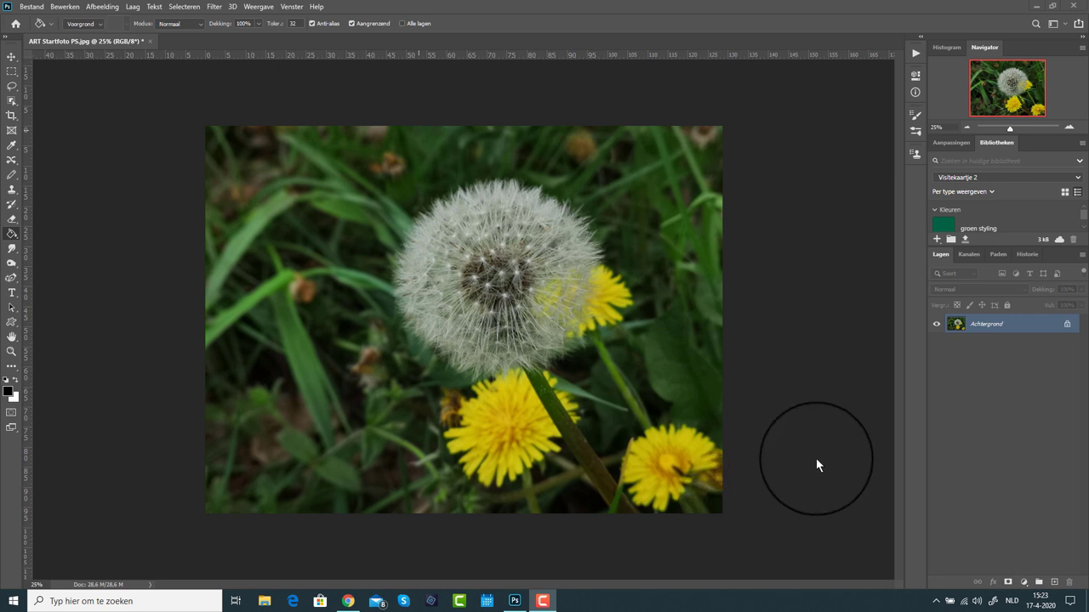
Unlock the Achtergrond dandelion photo as Laag 1 and convert it to a smart object
double_click(991, 325)
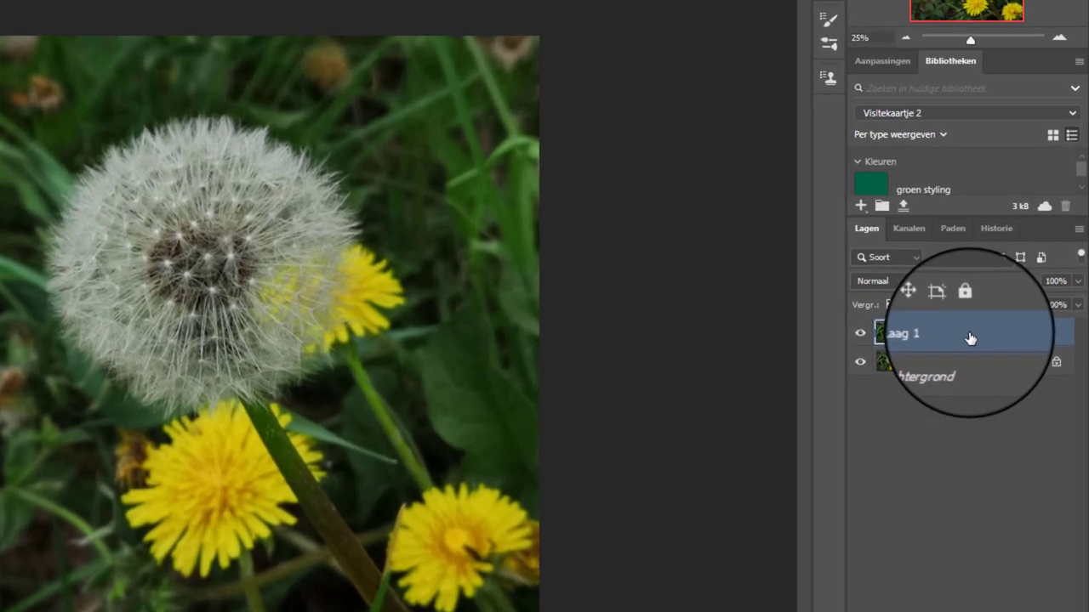
right_click(1010, 323)
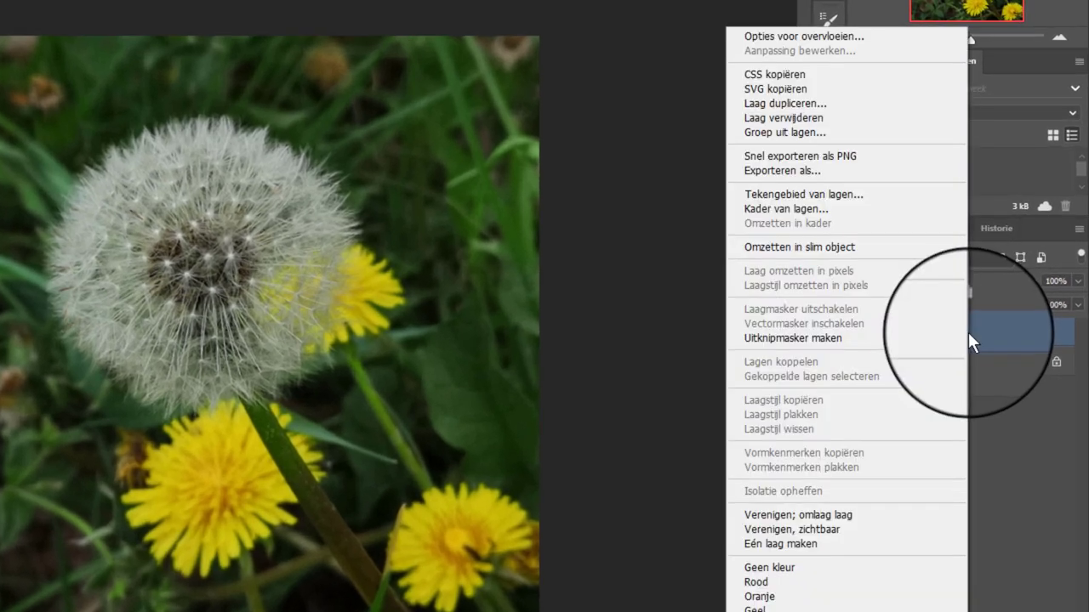
click(848, 246)
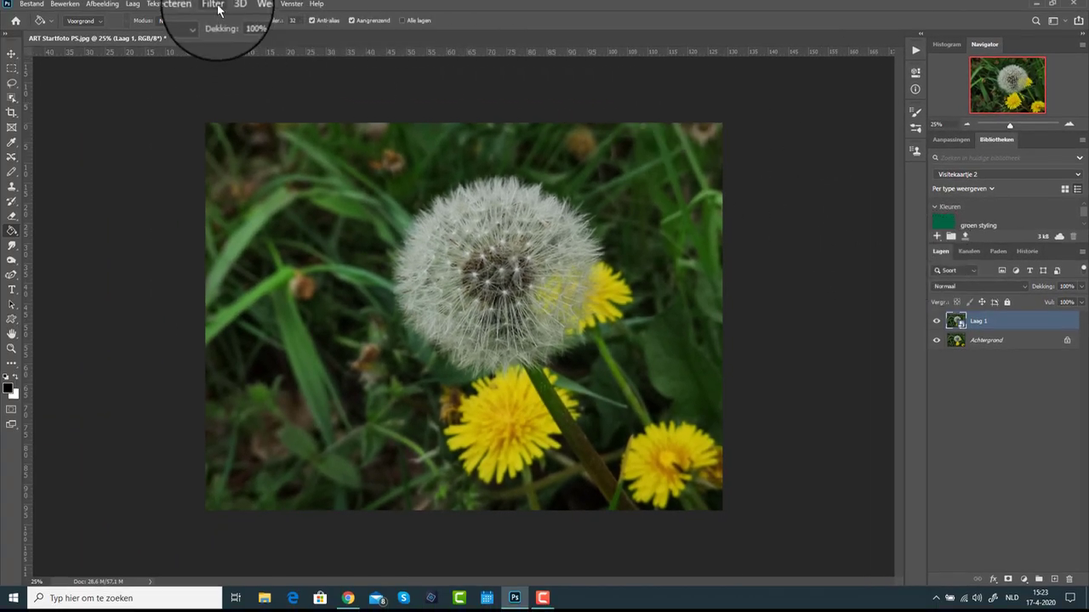
Apply a Mezzotint filter with type Normale vegen to Laag 1
click(214, 5)
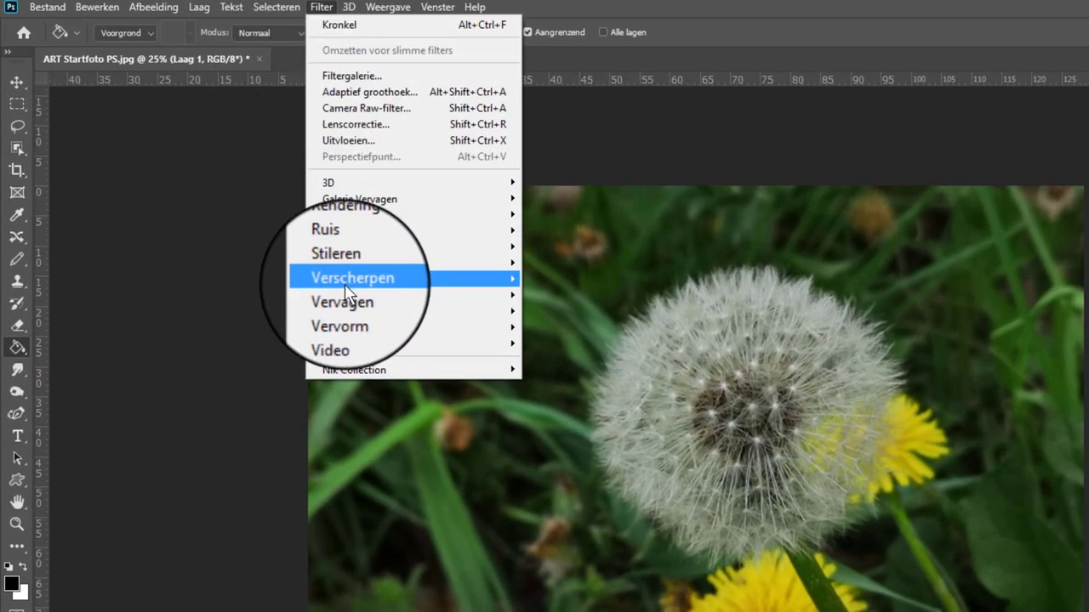
mouse_move(357, 216)
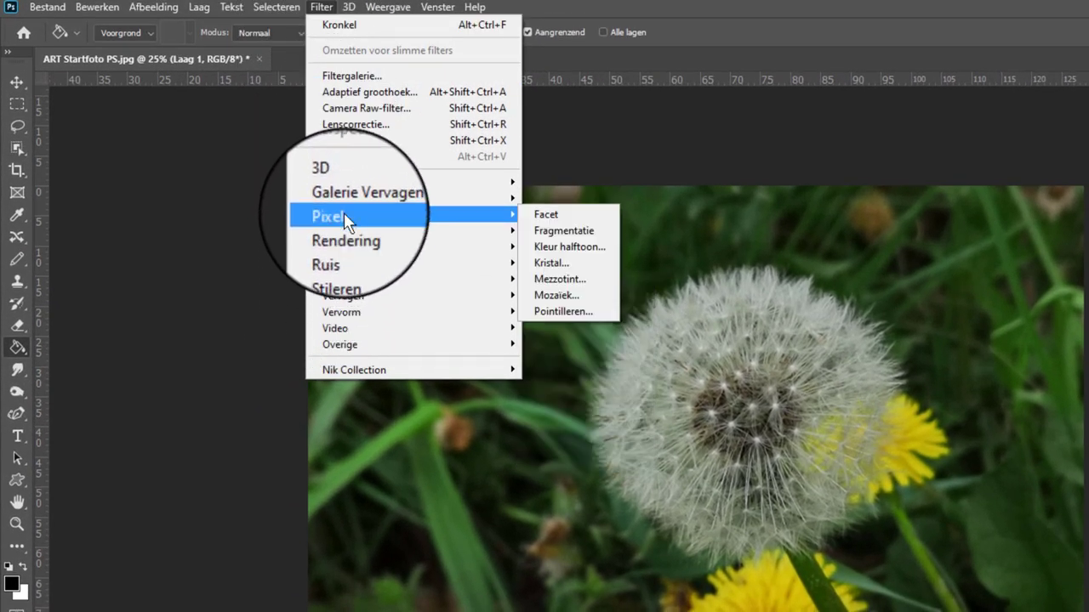
click(537, 280)
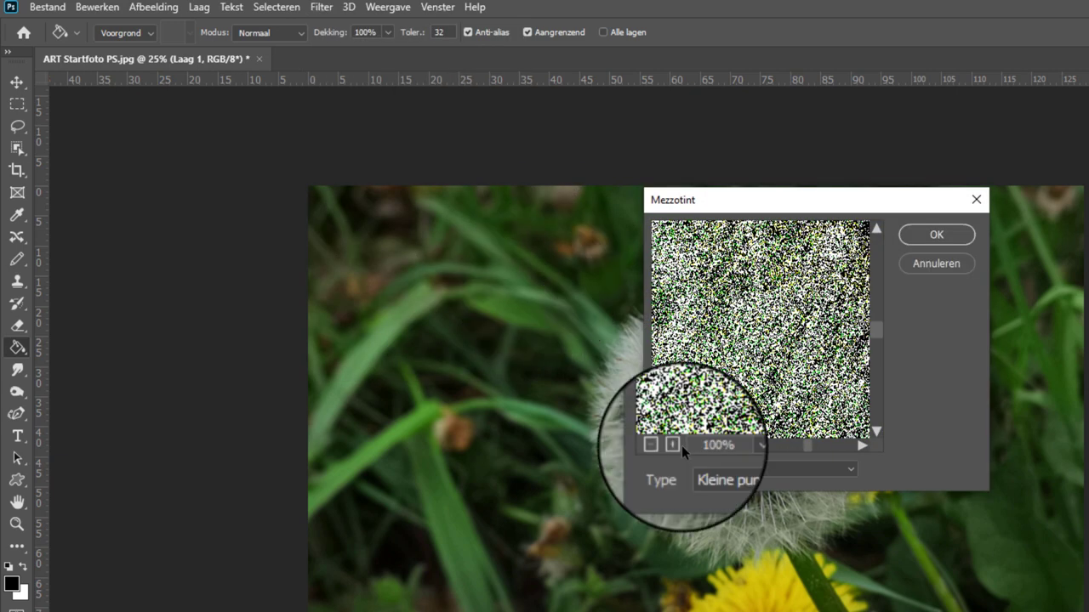
click(826, 471)
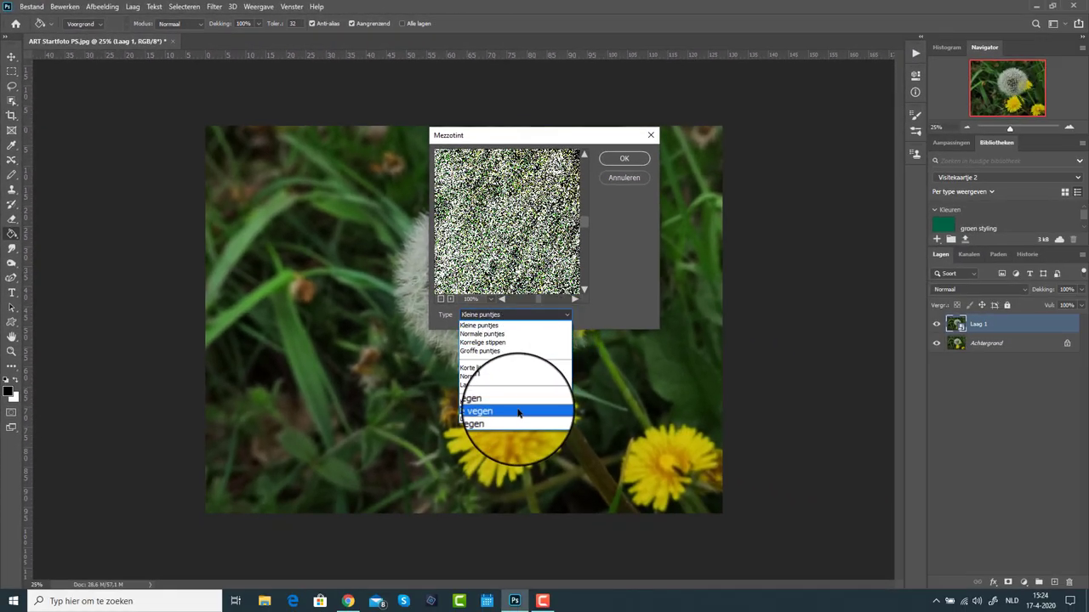
click(518, 412)
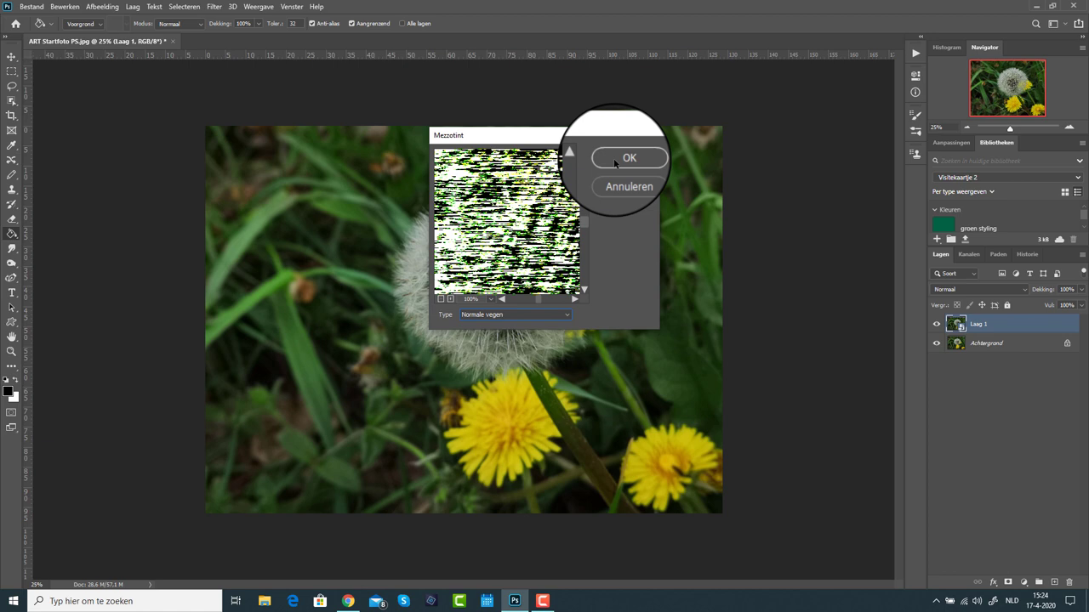
click(614, 159)
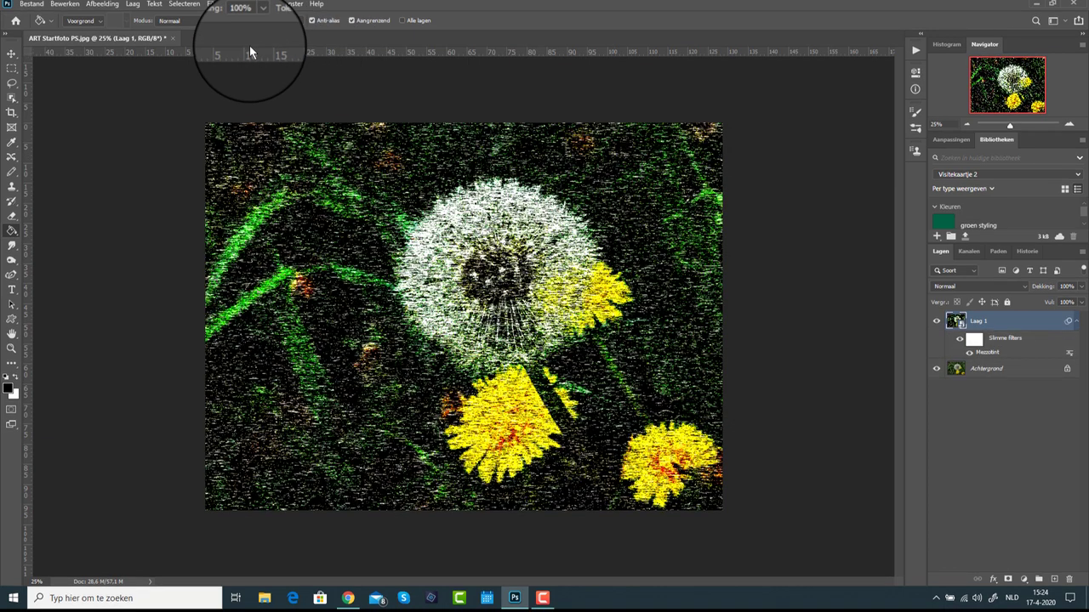
Add a Radiaal vaag filter with Hoeveelheid 100 and method Zoomen
click(215, 7)
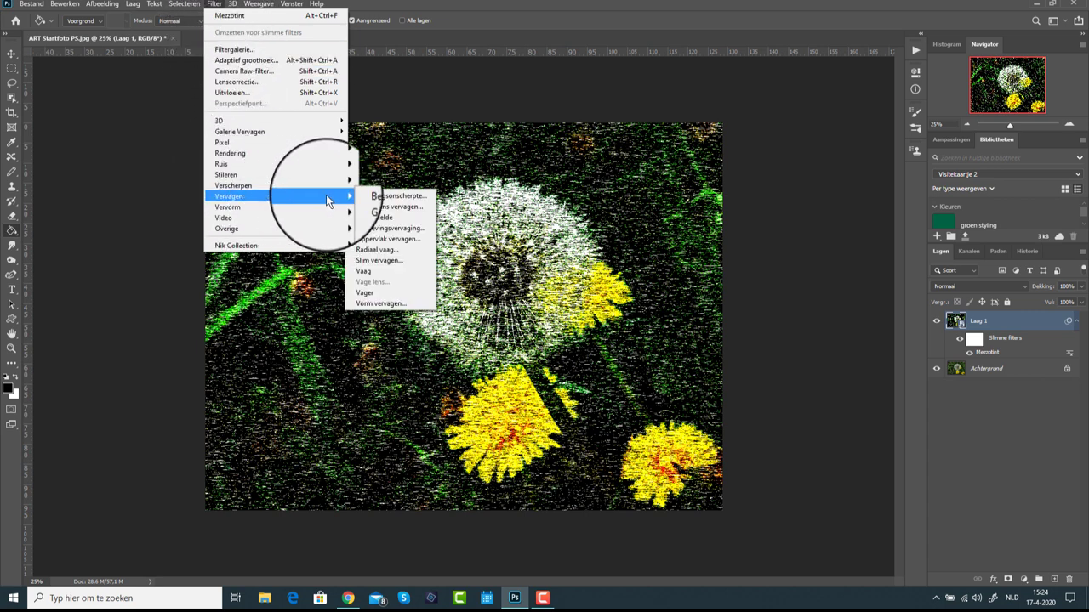
mouse_move(229, 195)
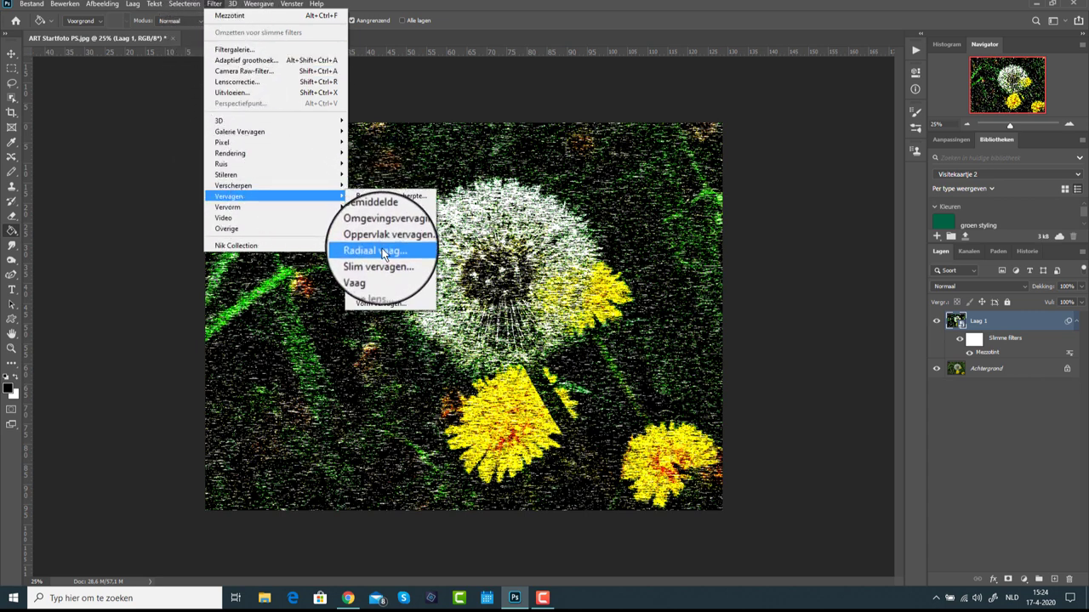
click(381, 247)
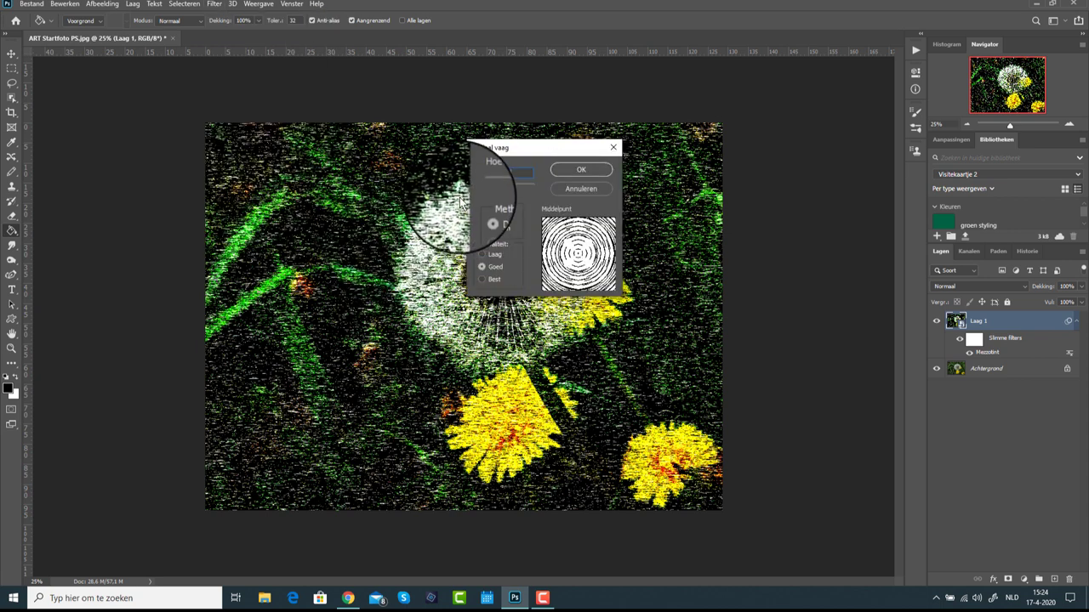
text(1)
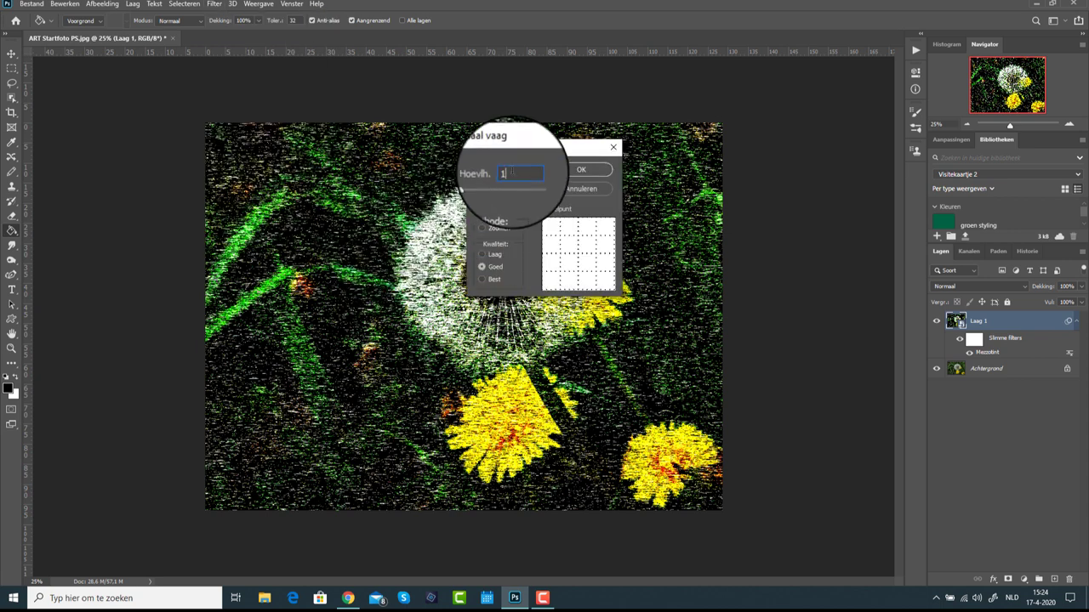
text(00)
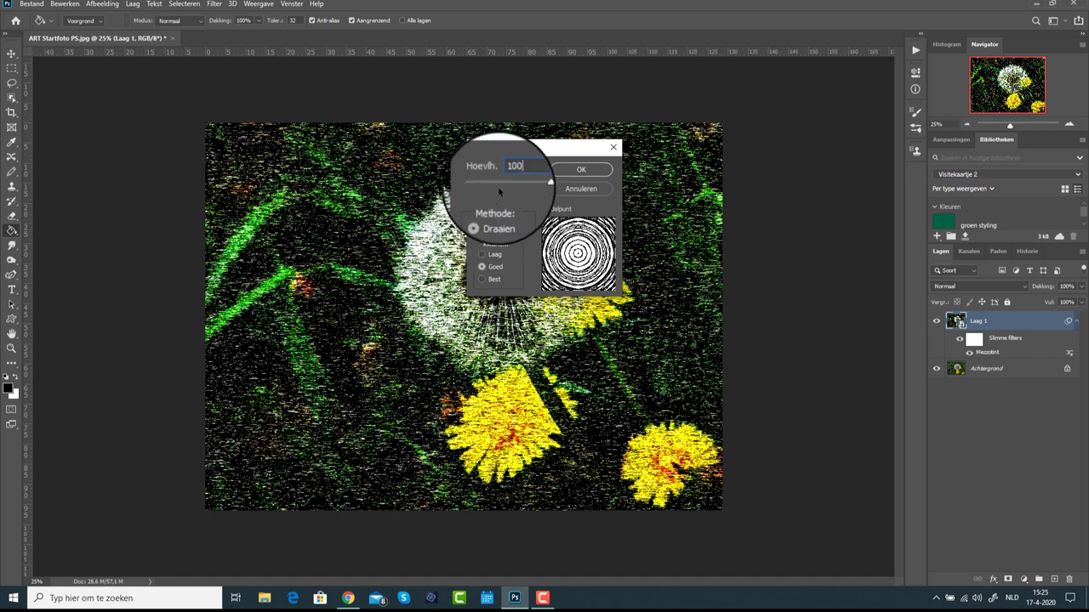
click(481, 228)
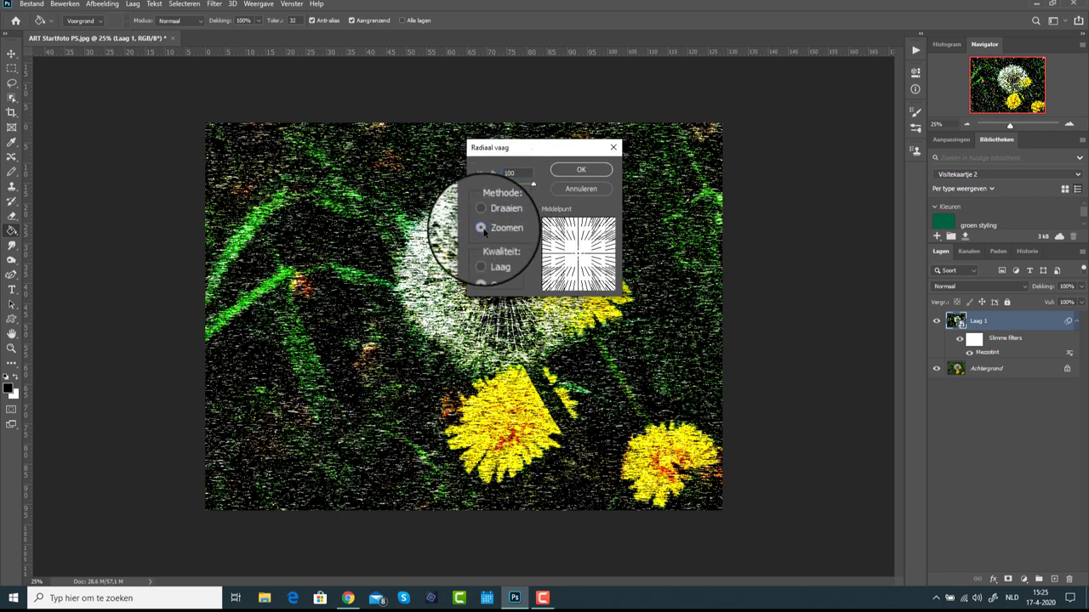
click(567, 172)
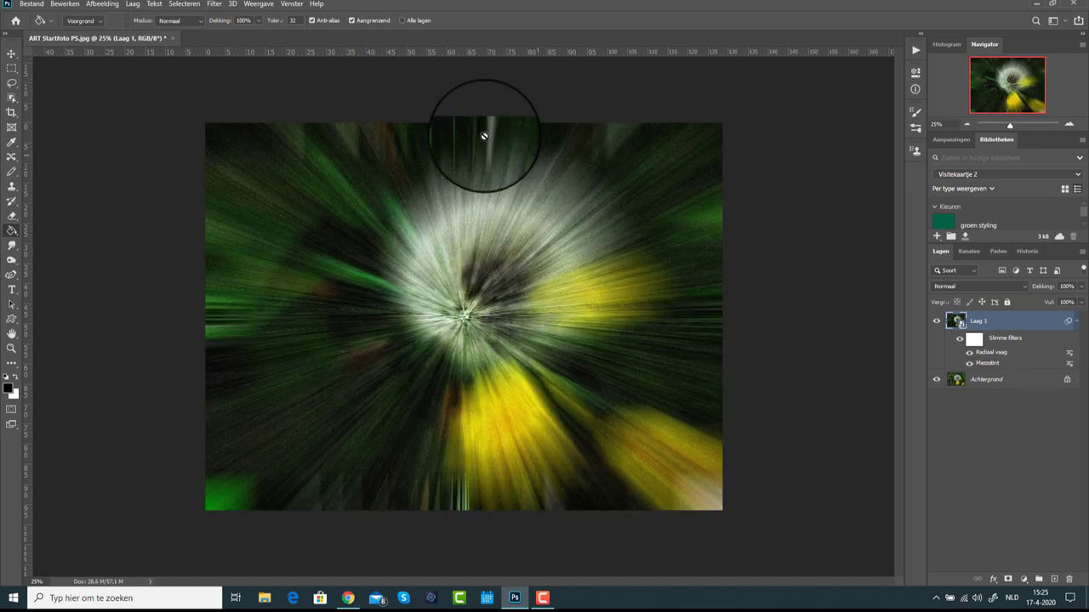
Apply the Radiaal vaag zoom blur two more times with the same settings
click(213, 8)
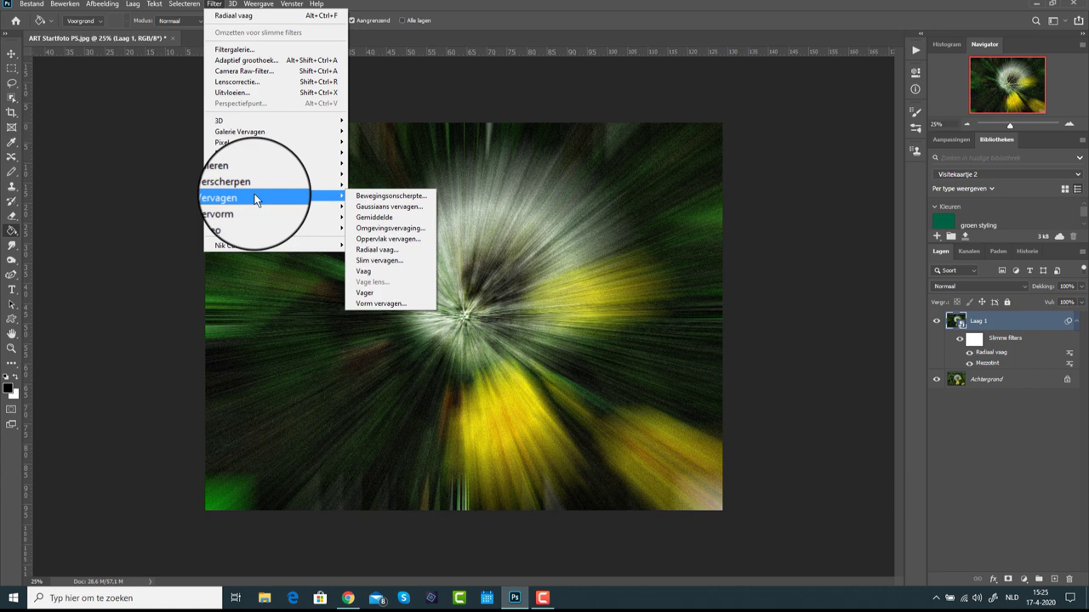
mouse_move(121, 161)
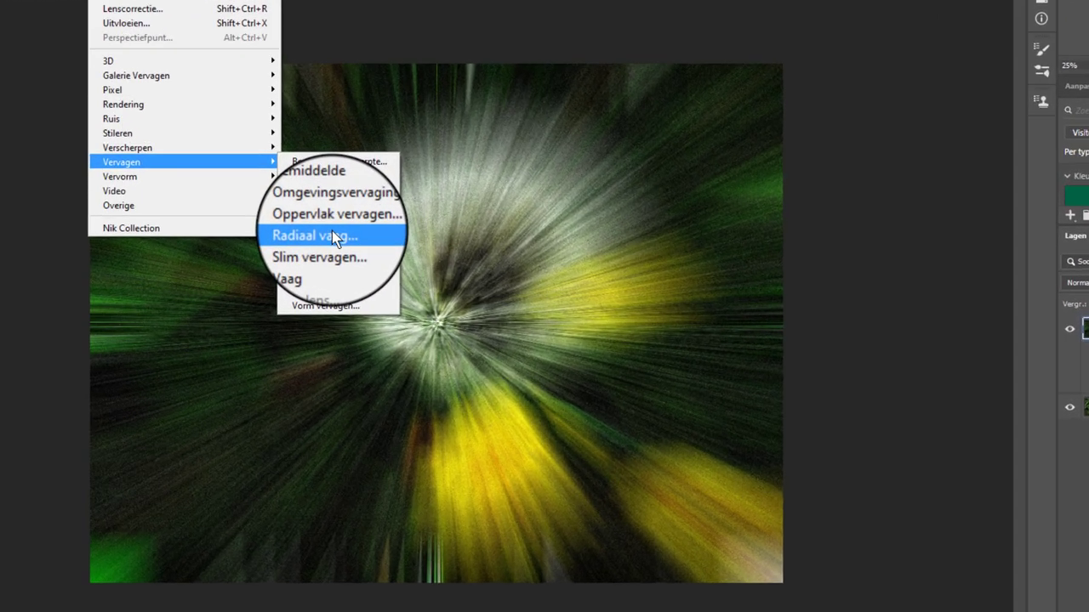
click(379, 249)
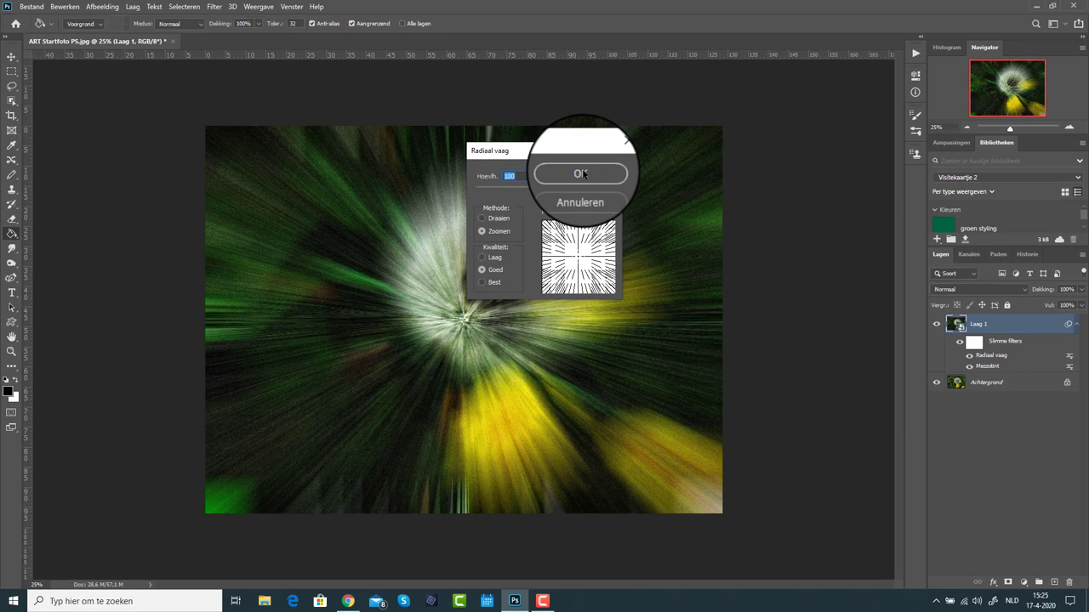
click(580, 174)
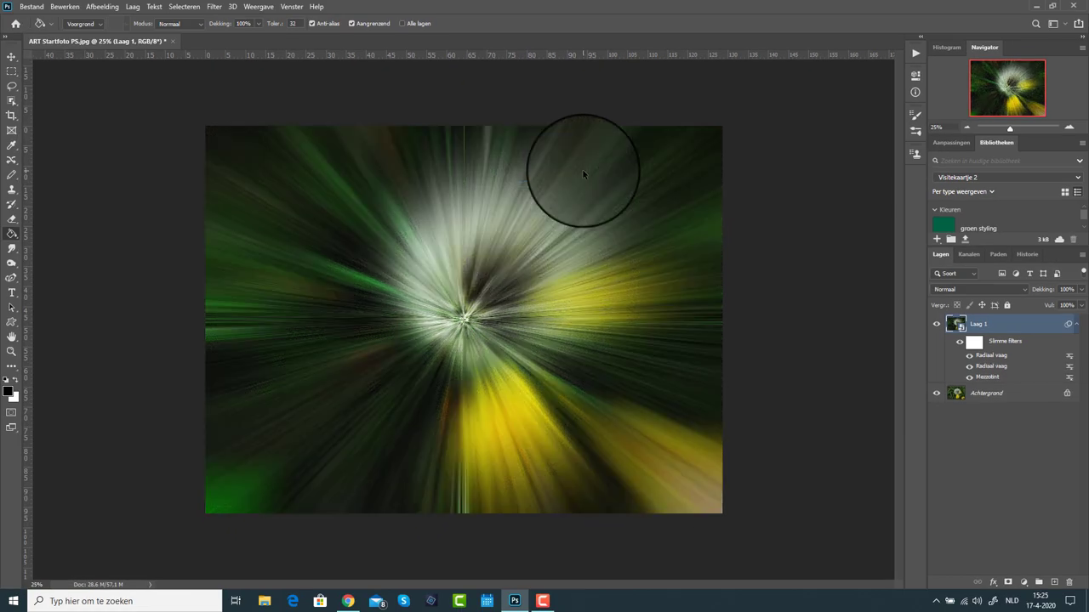
click(214, 9)
mouse_move(229, 199)
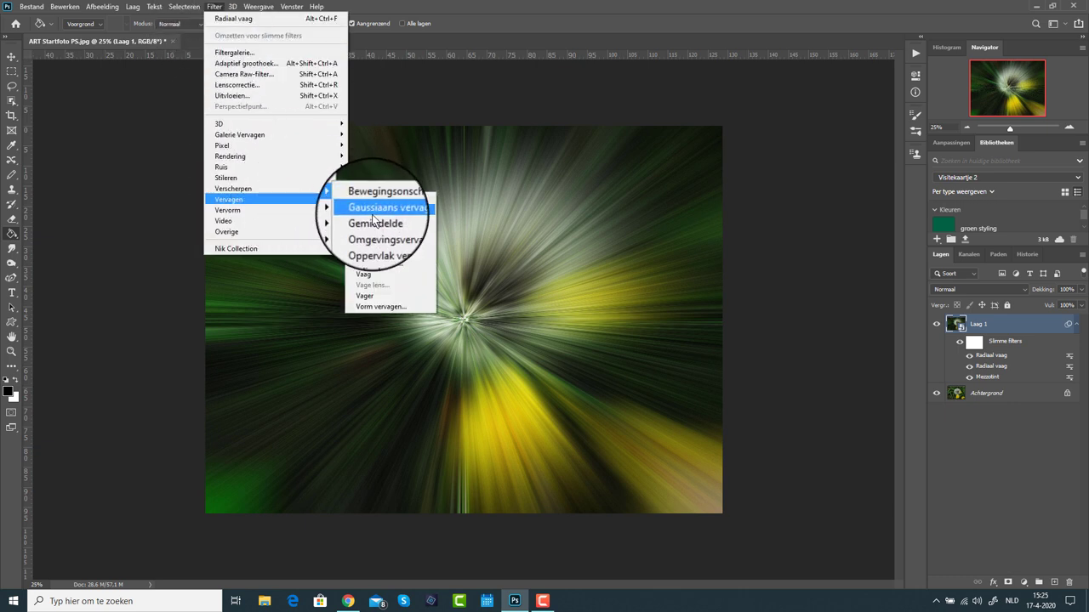
click(379, 254)
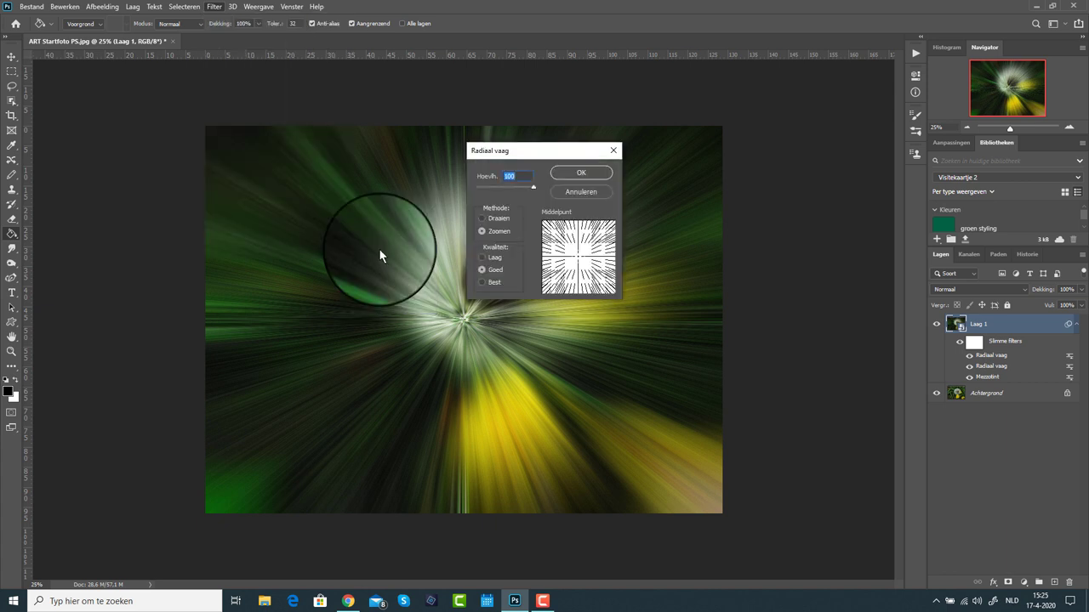
click(571, 174)
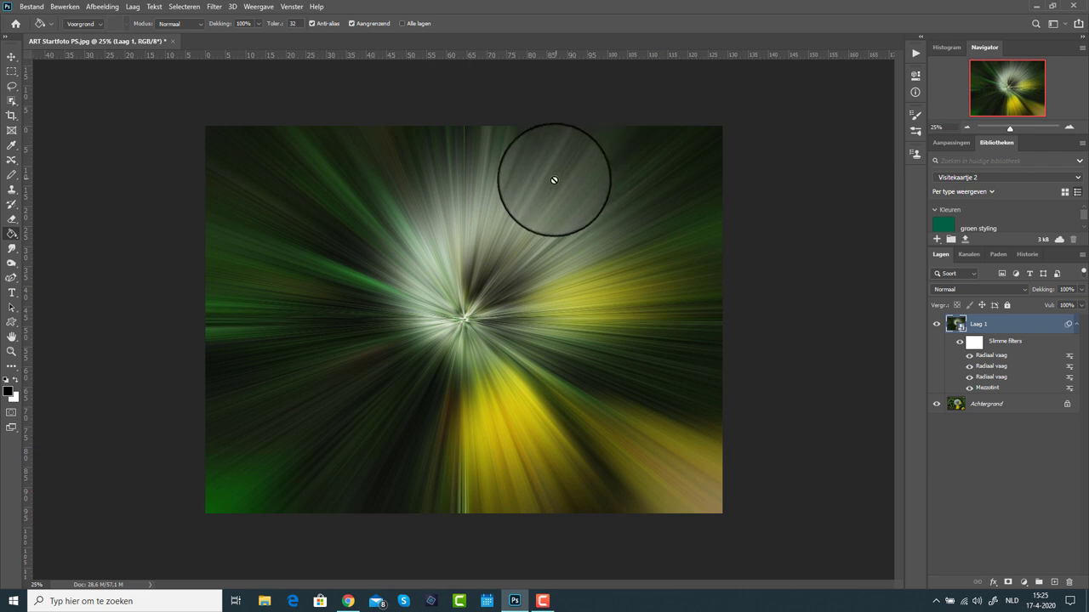
Add a Kronkel twirl filter with Hoek 100 to Laag 1
click(219, 10)
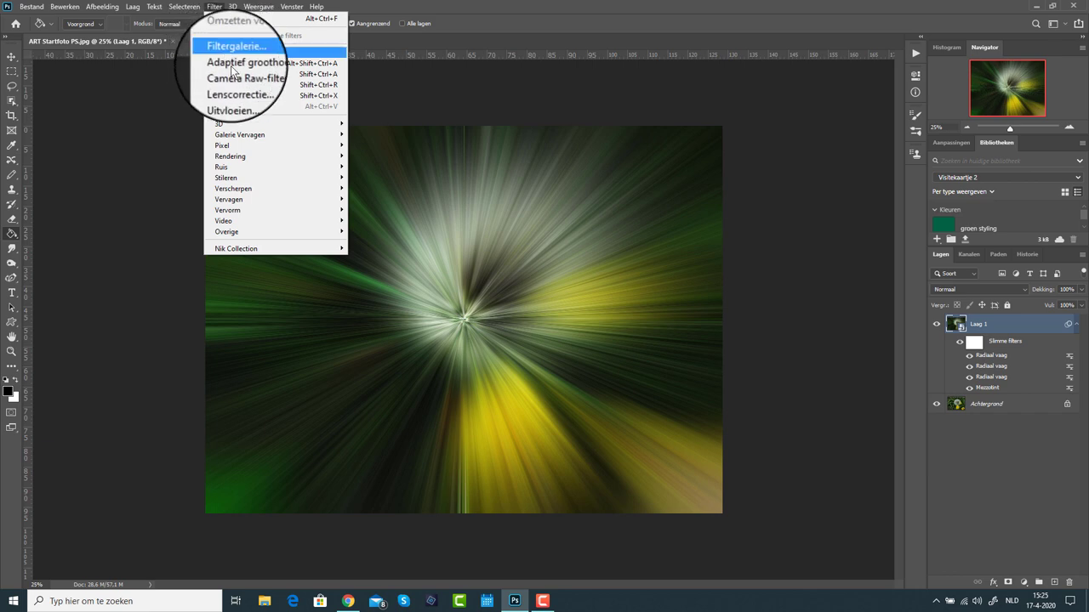
mouse_move(331, 318)
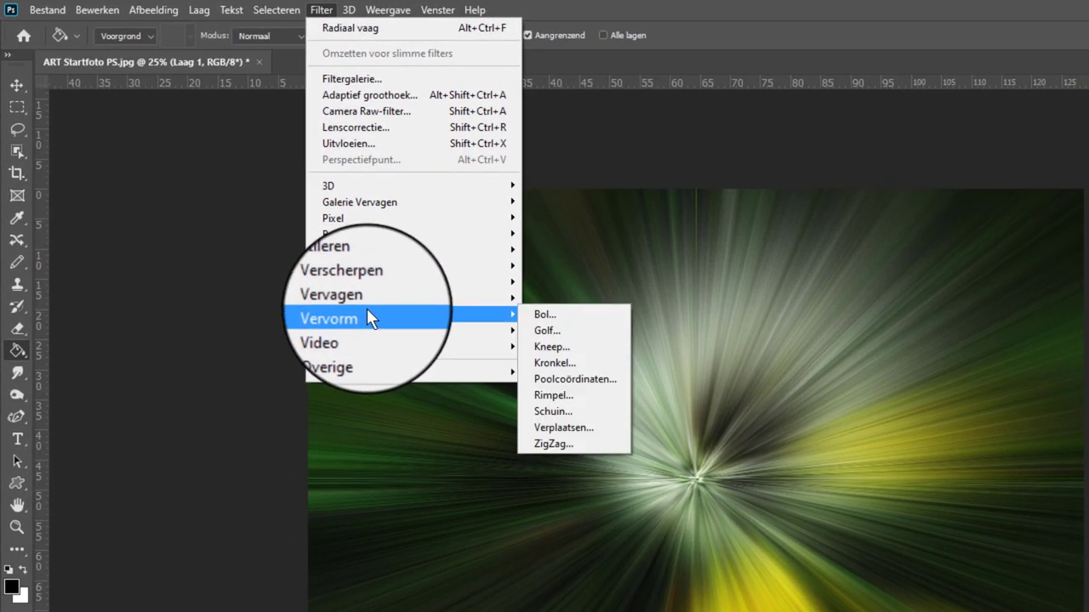
click(551, 364)
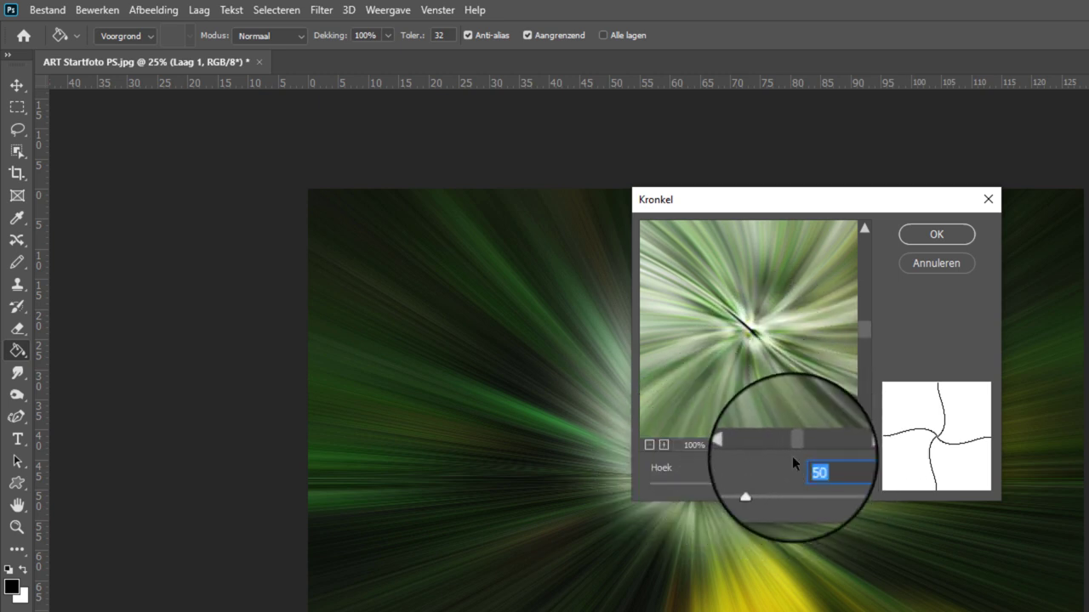
text(100)
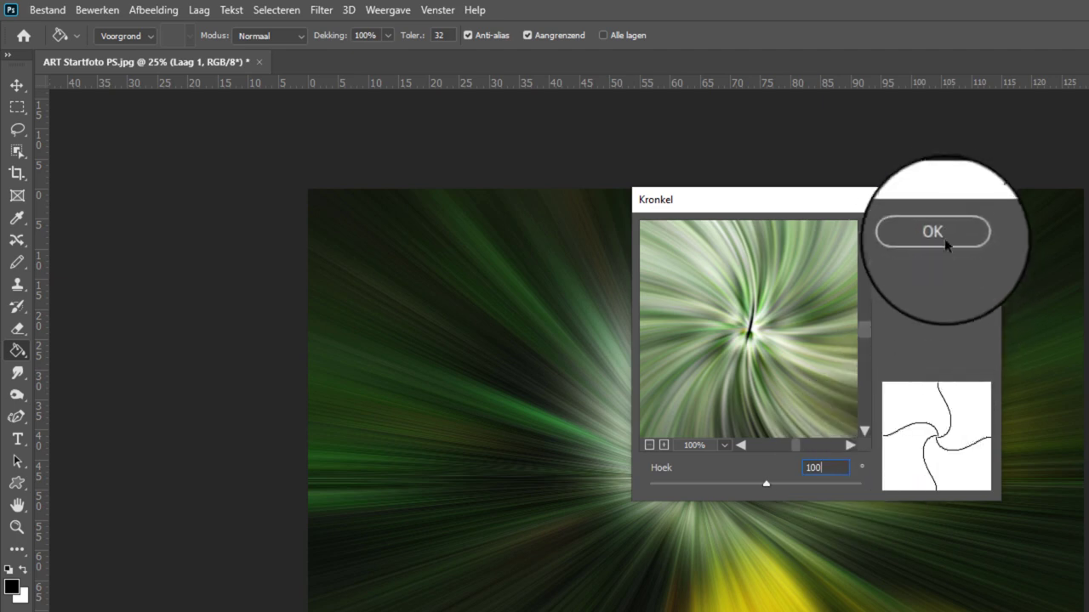
click(941, 239)
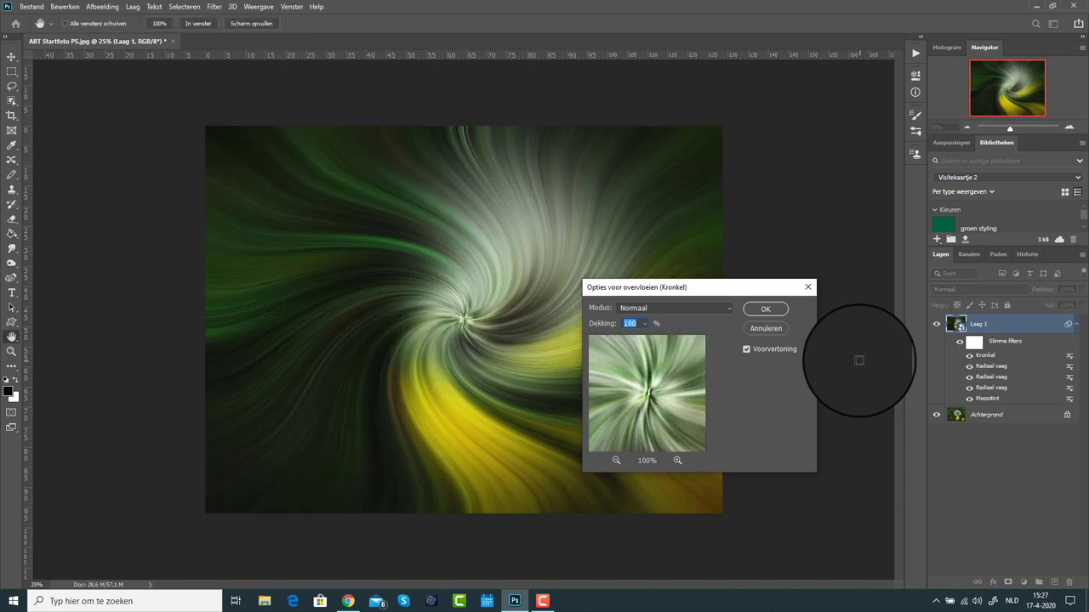
Set the Kronkel smart filter's blending mode to Lichter
click(689, 308)
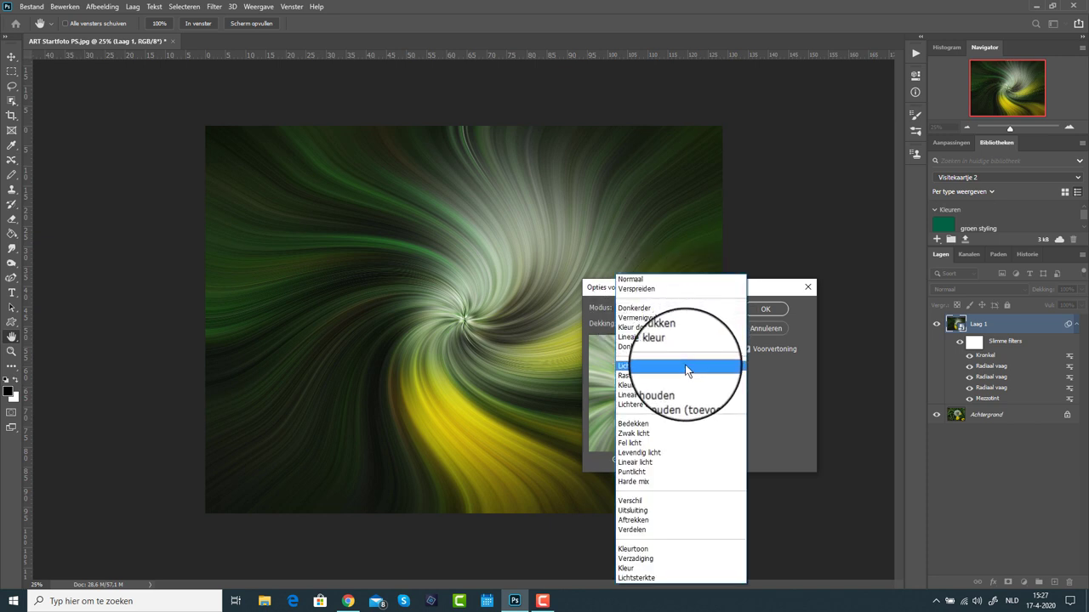
click(688, 367)
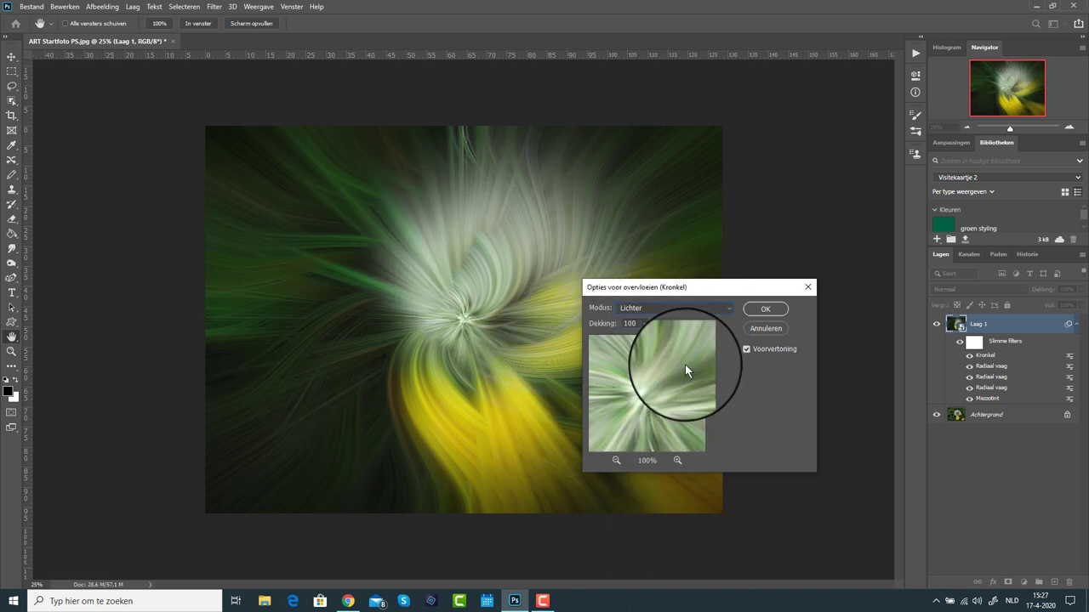
click(766, 312)
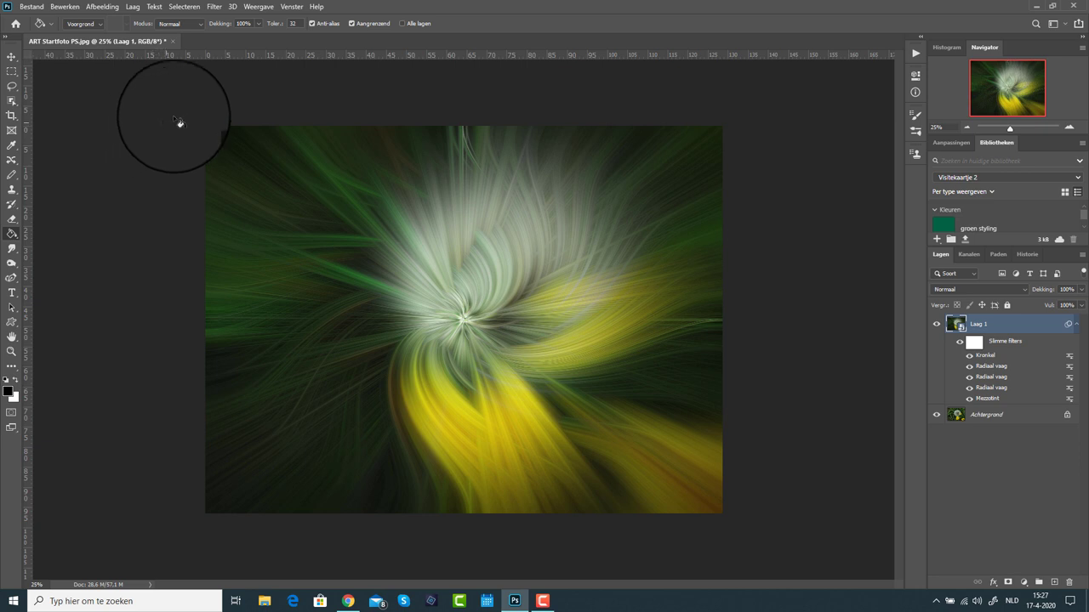
Add a second Kronkel twirl filter at angle 100 on Laag 1
click(215, 8)
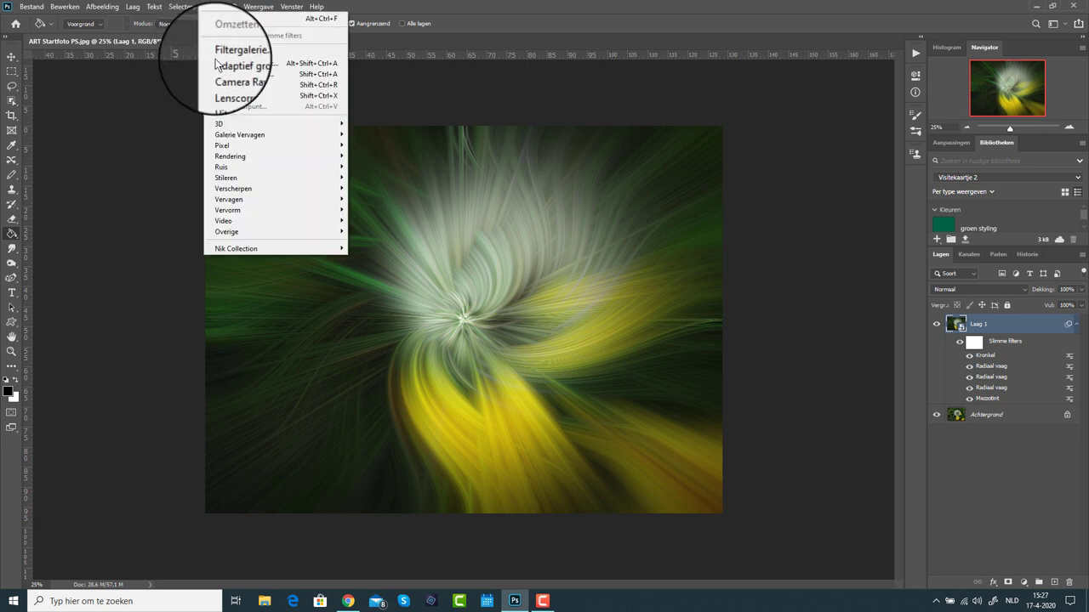
mouse_move(255, 211)
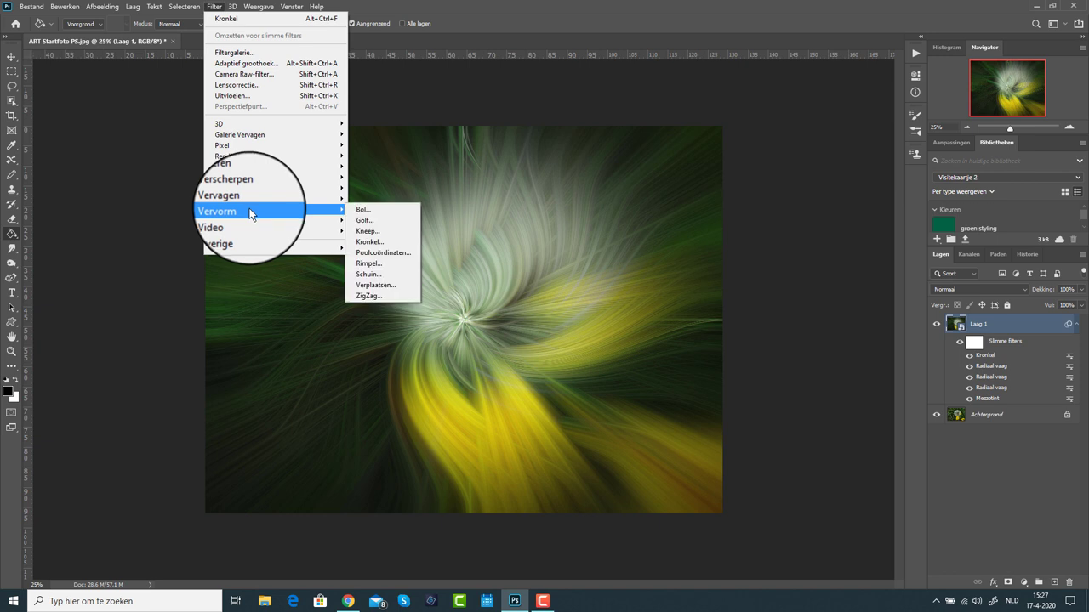
click(360, 241)
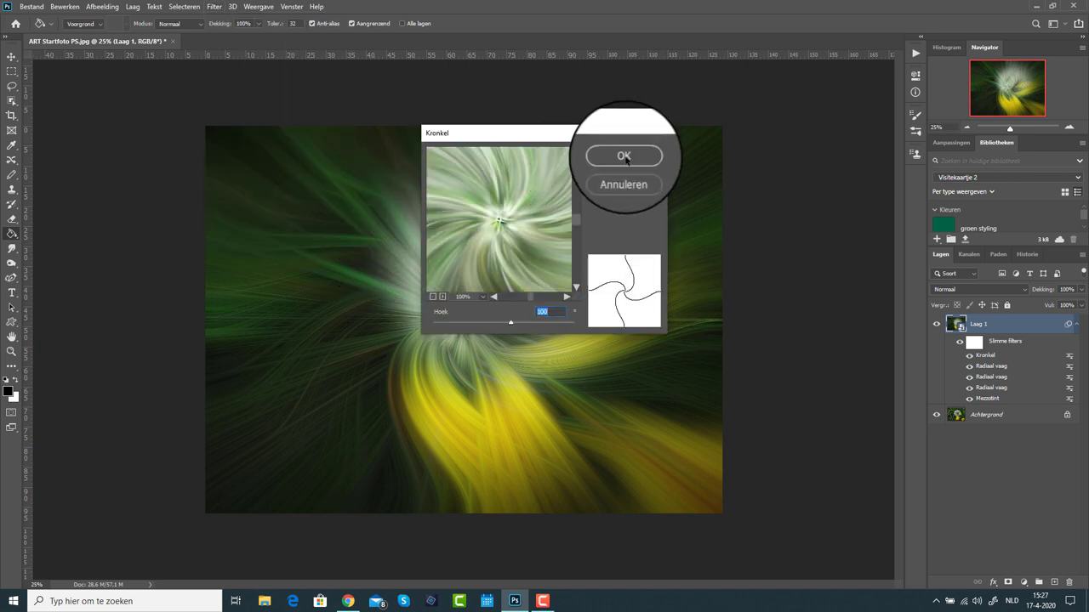
click(624, 156)
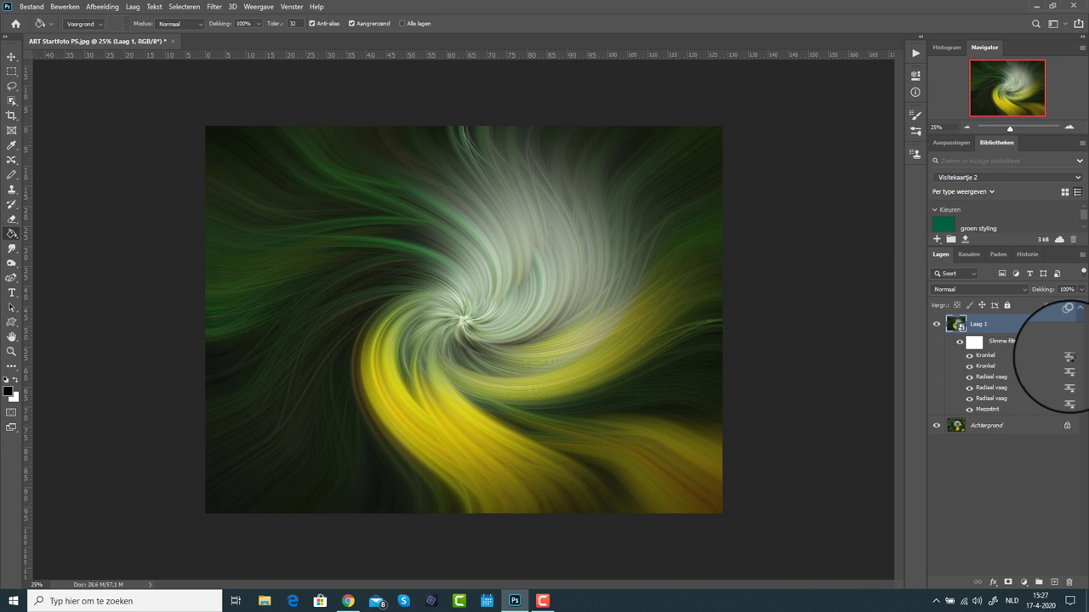
Set the second Kronkel filter's blending options to Lichter mode
double_click(1070, 356)
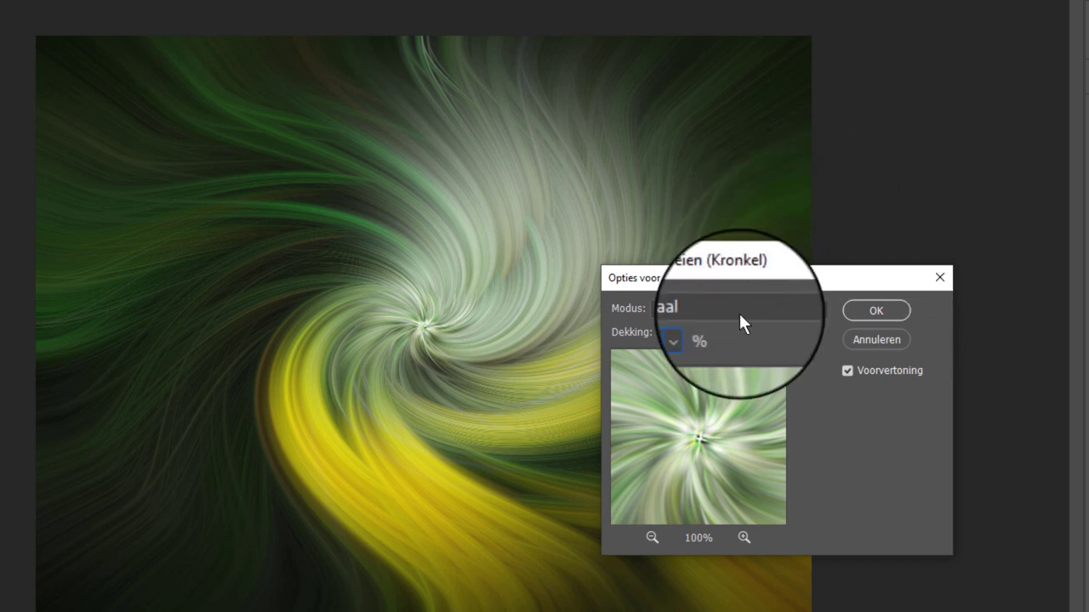
click(792, 308)
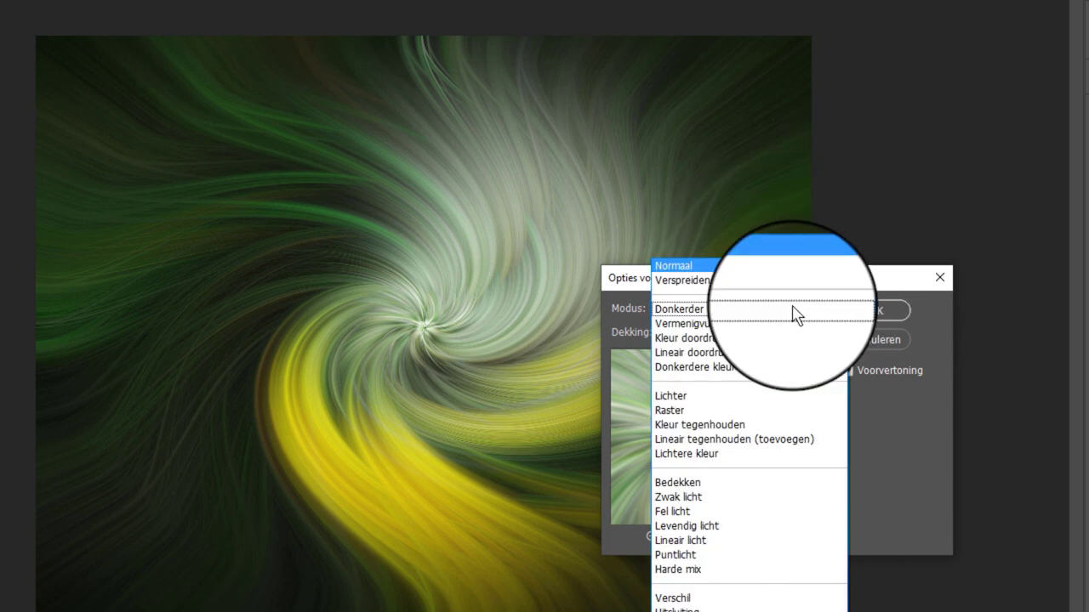
click(761, 394)
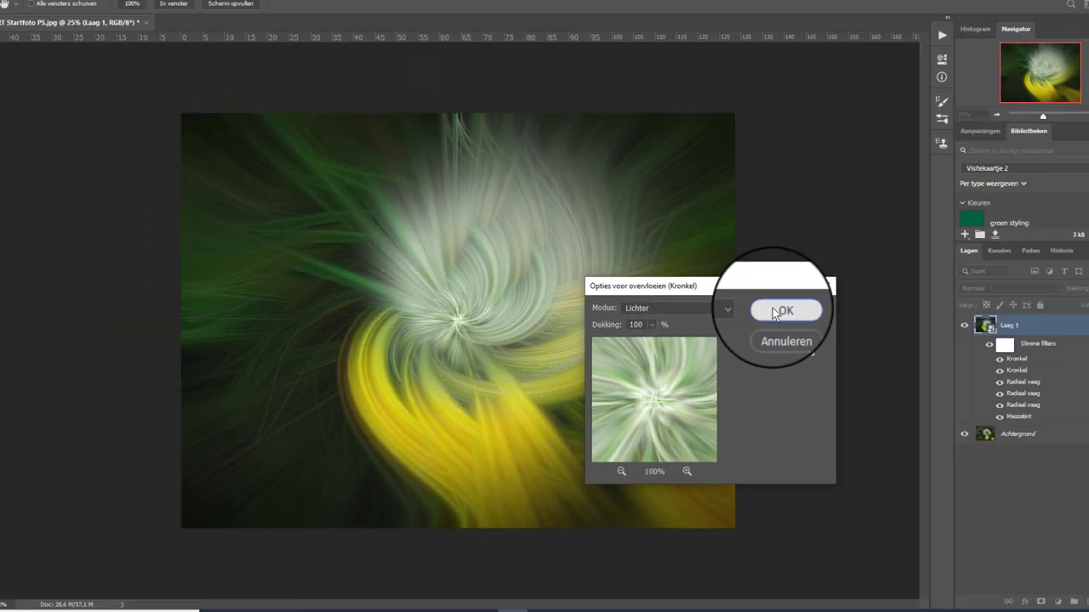
click(865, 314)
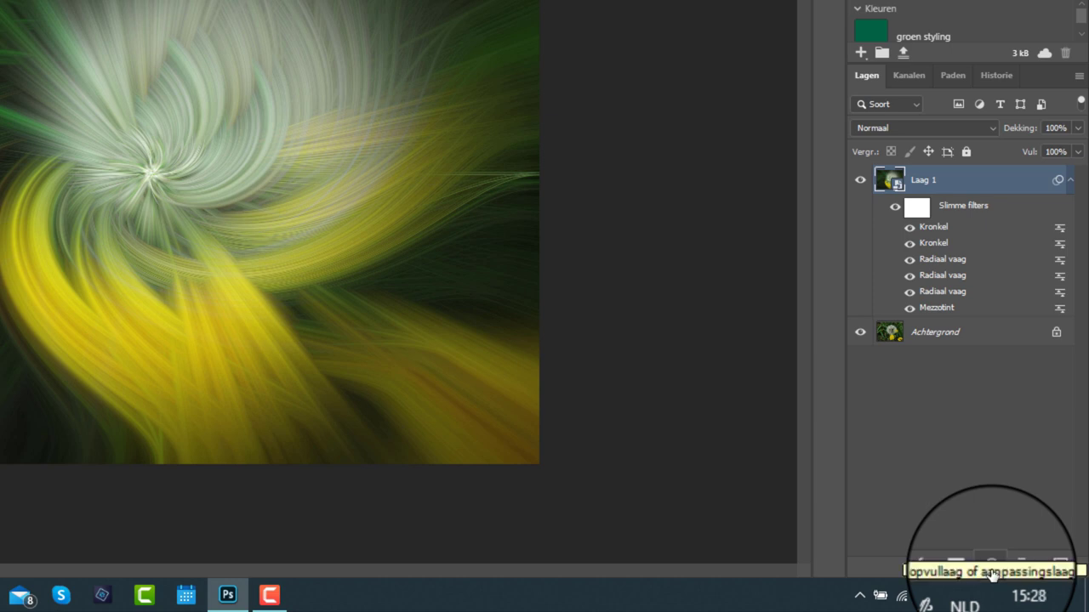
Add a Kleurbalans adjustment layer with midtones Cyaan–Rood +5 and Geel–Blauw +33
click(992, 568)
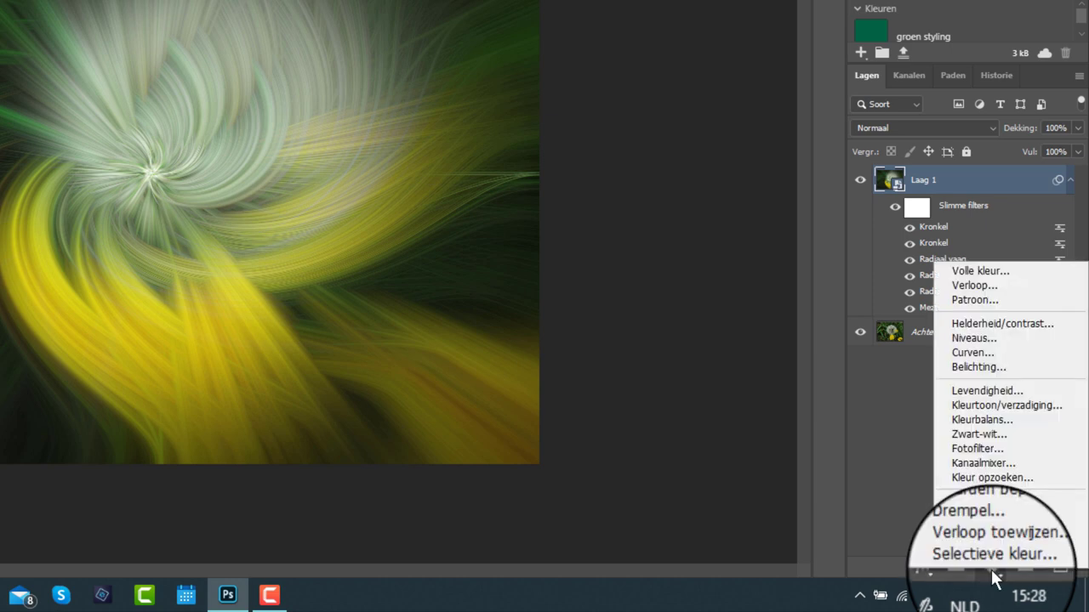
click(990, 421)
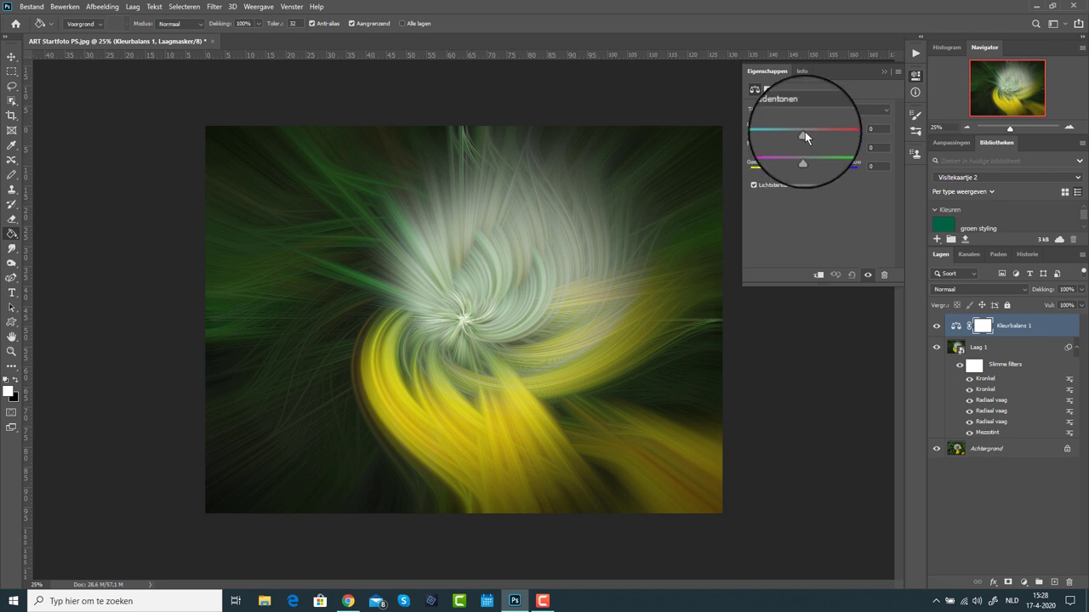
drag(805, 134, 821, 168)
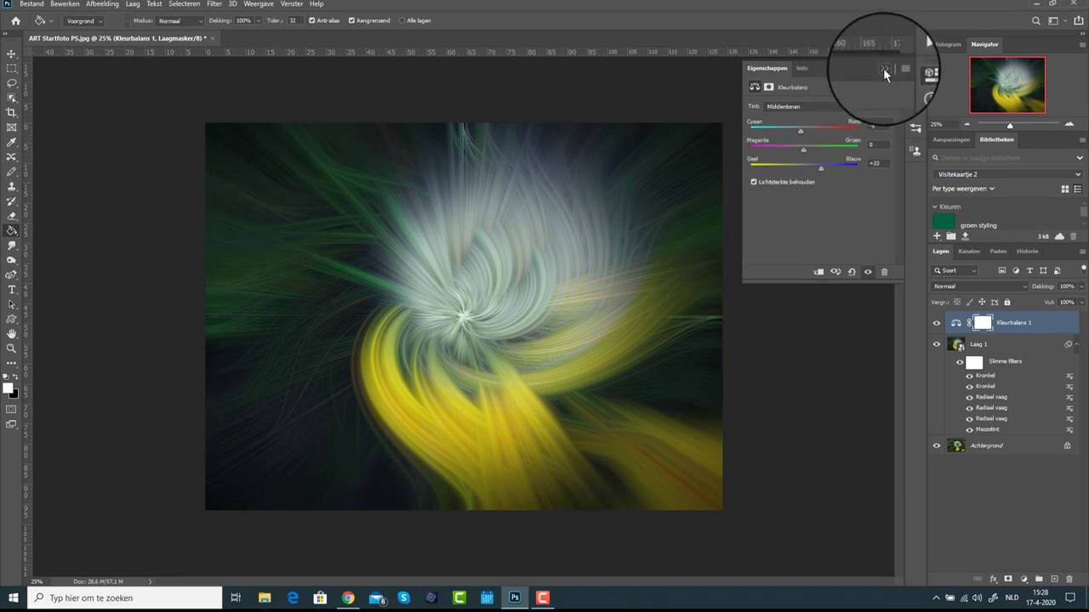
click(883, 68)
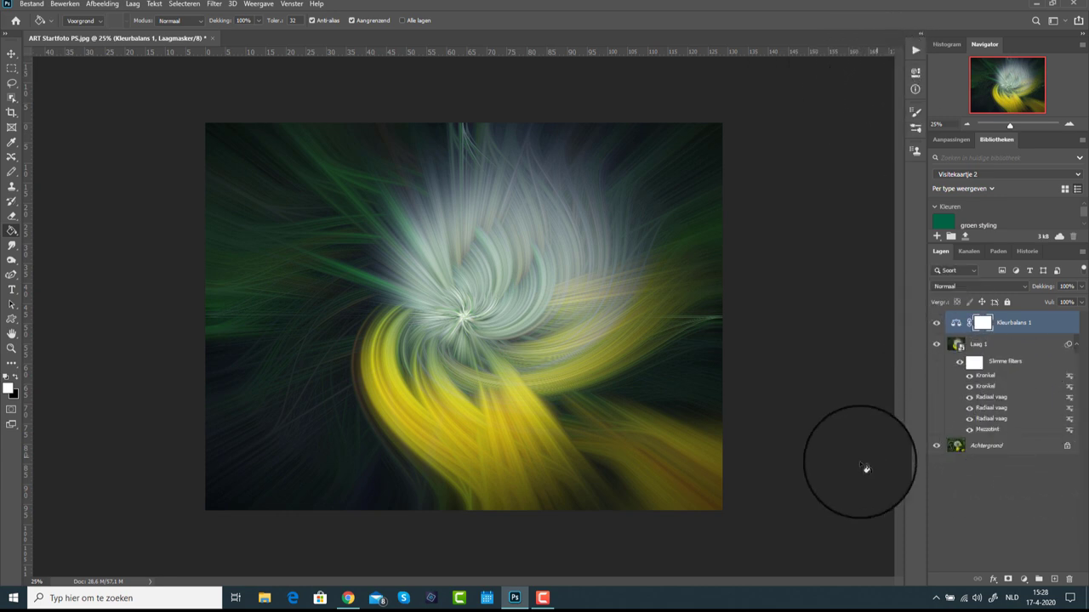
Select all layers from Achtergrond to Kleurbalans 1 and flatten them with Eén laag maken
click(1014, 449)
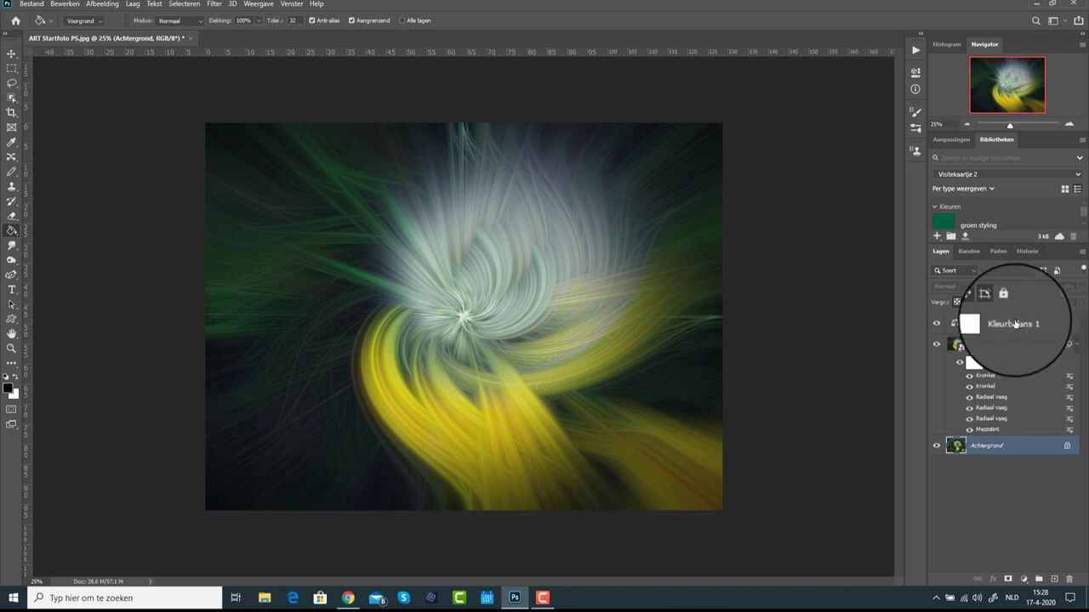
shift+click(1015, 324)
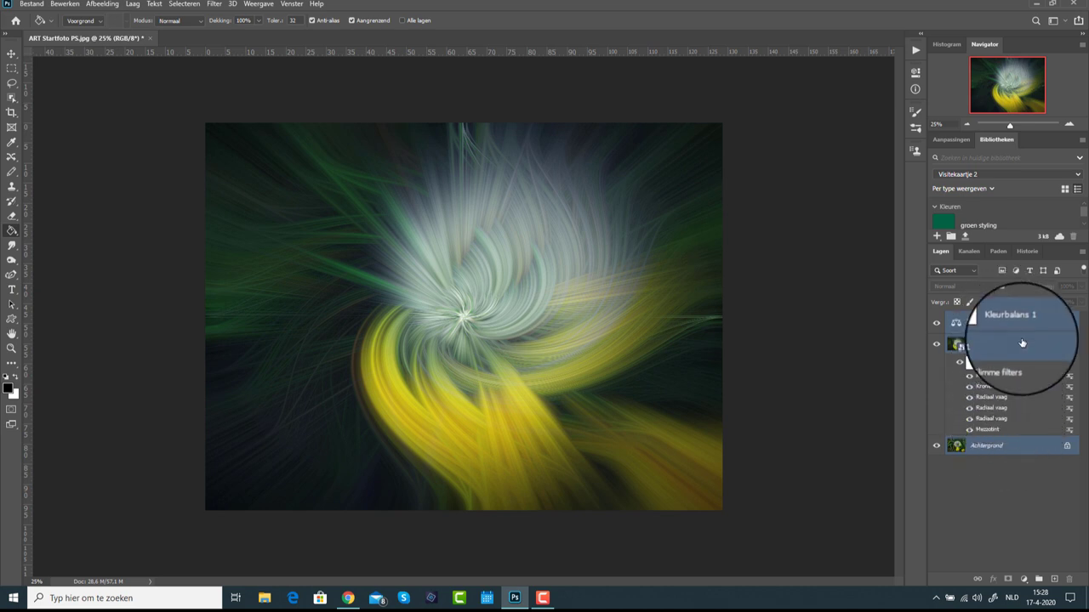
right_click(1020, 343)
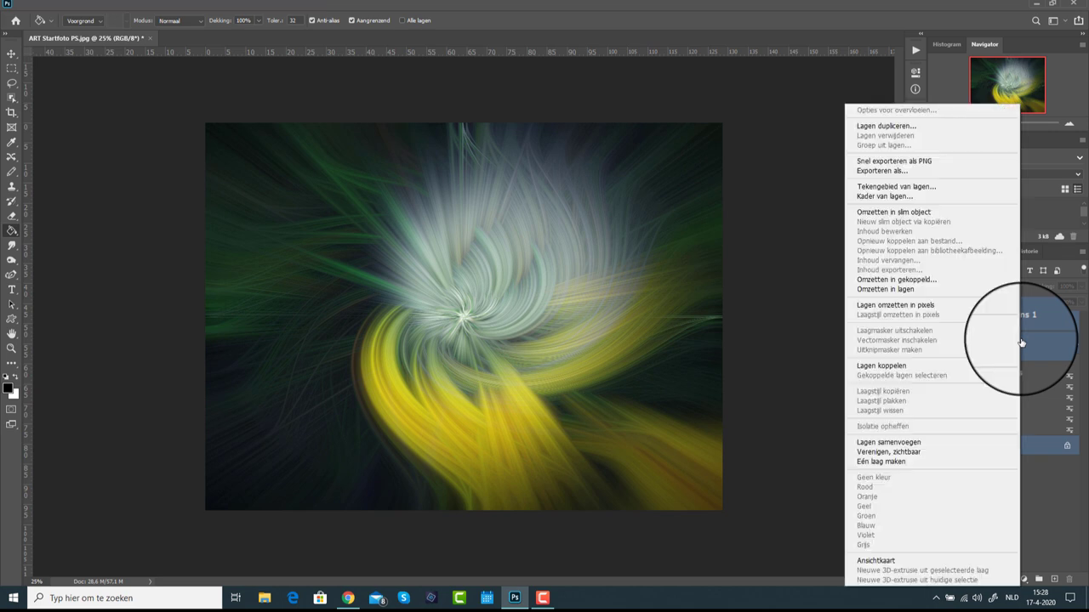
click(922, 461)
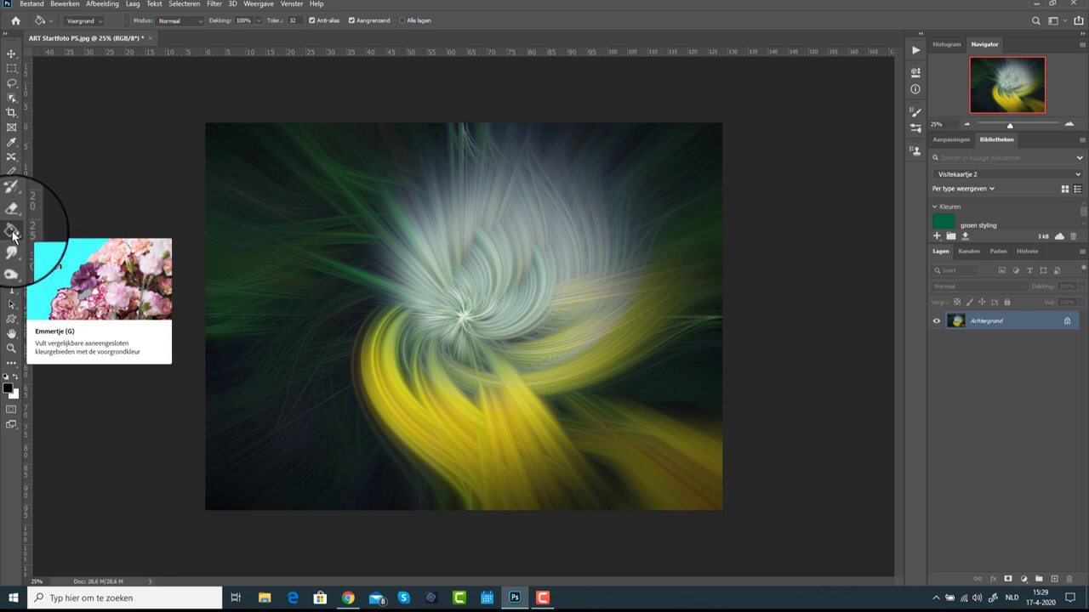
Select the Gradient tool with the black-to-white preset in Radial style
key(shift+g)
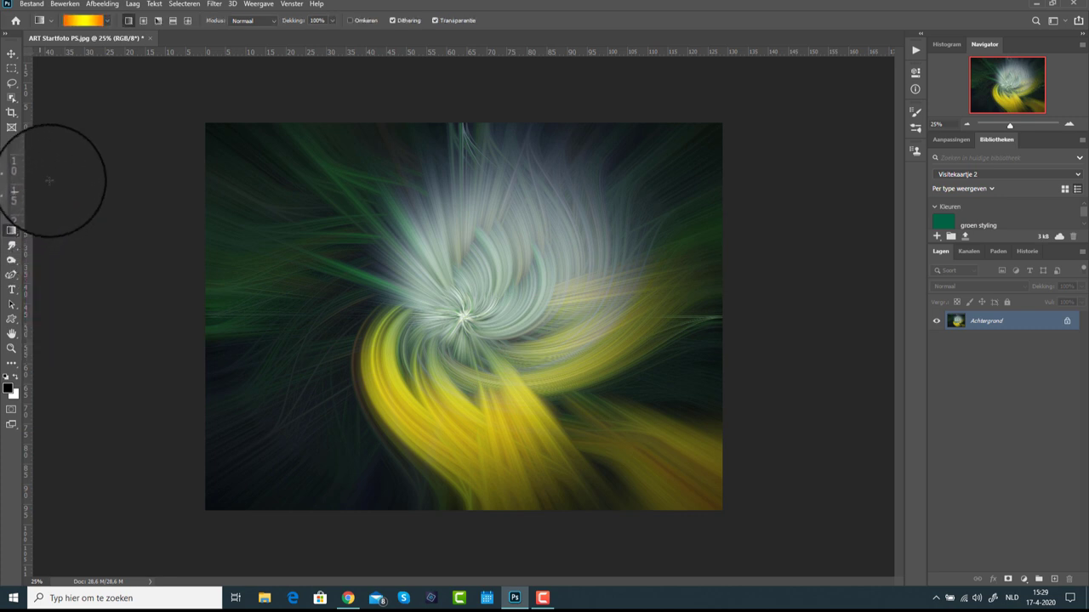
click(108, 25)
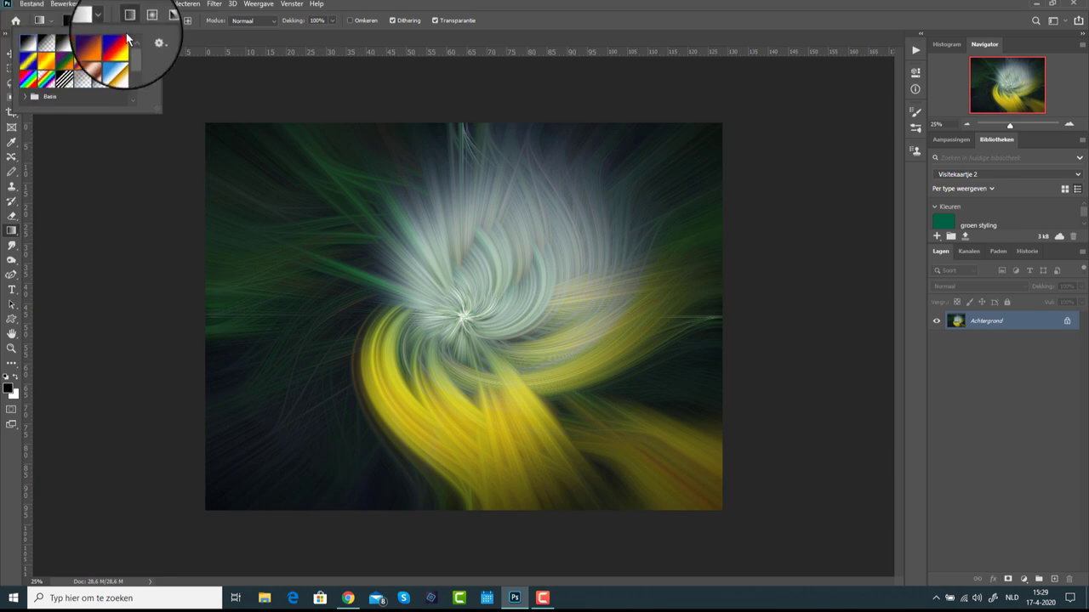
click(124, 30)
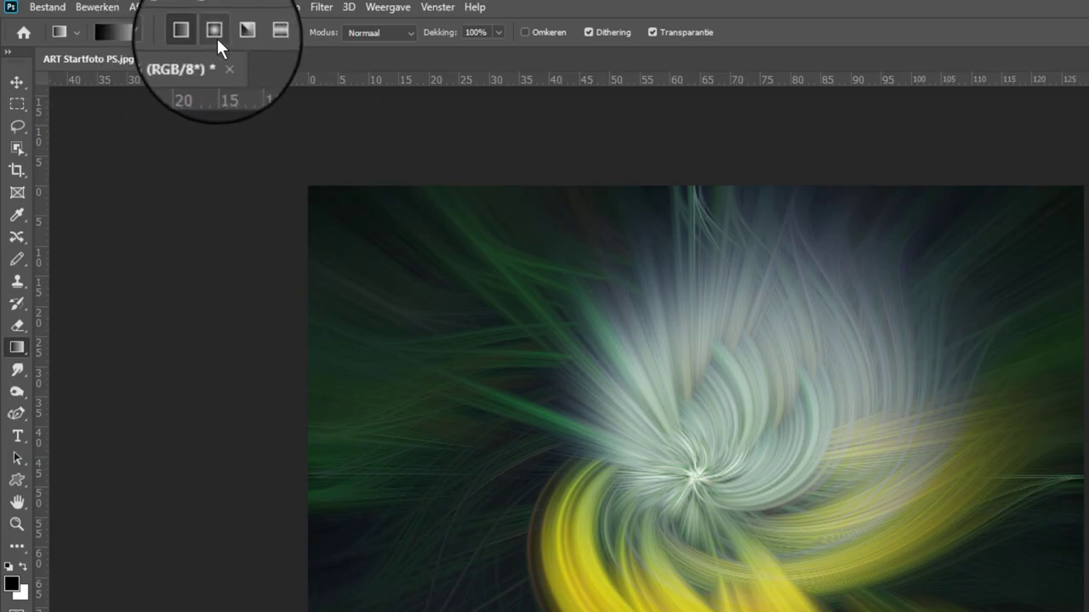
click(215, 34)
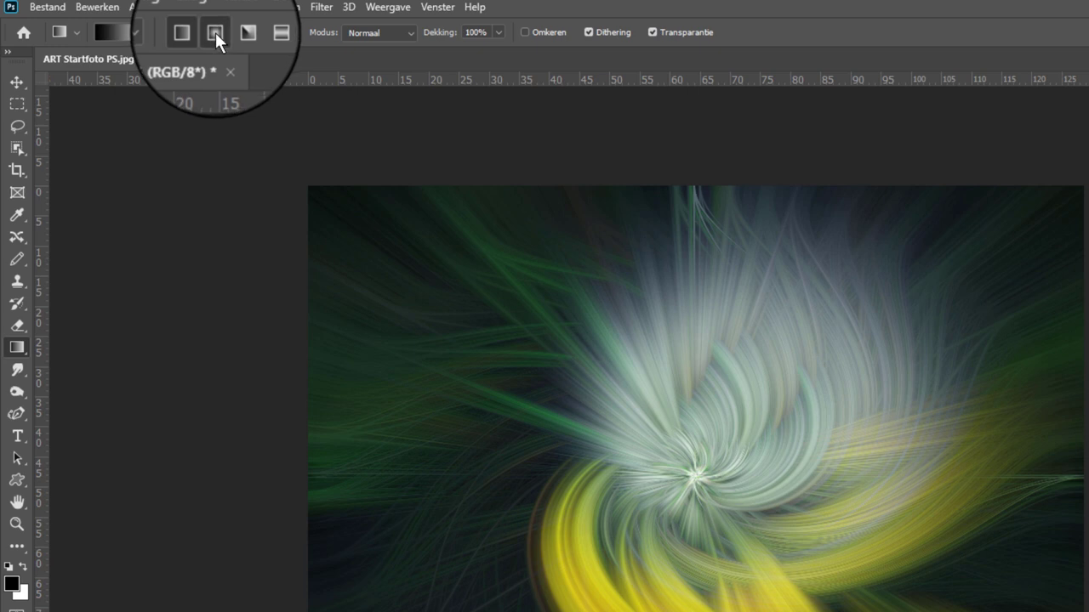
click(215, 32)
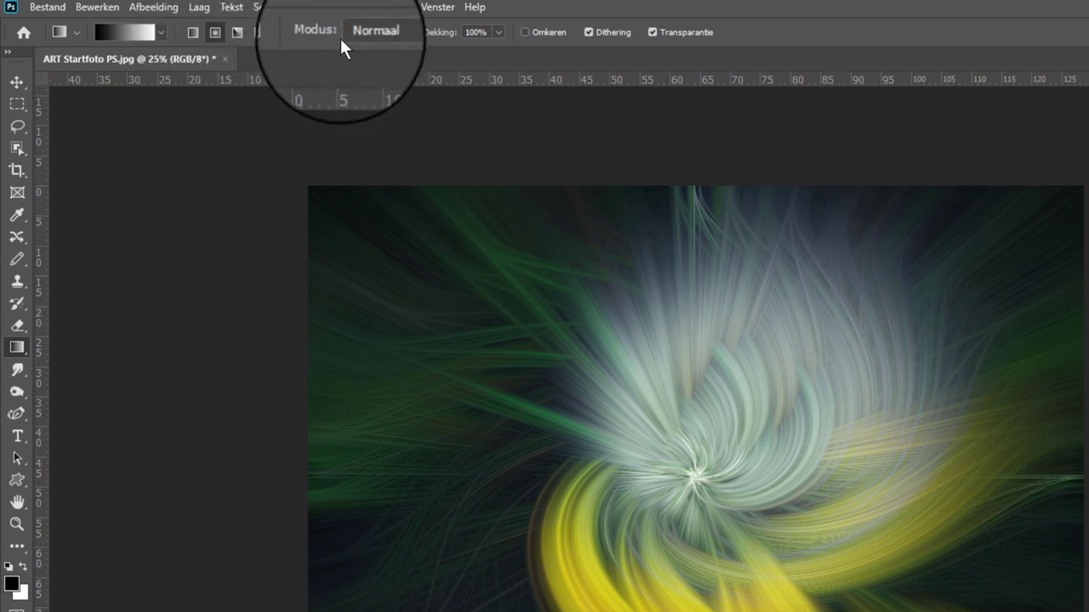
Set the gradient to Bedekken mode at 50% opacity with Omkeren (reverse) ticked
click(405, 32)
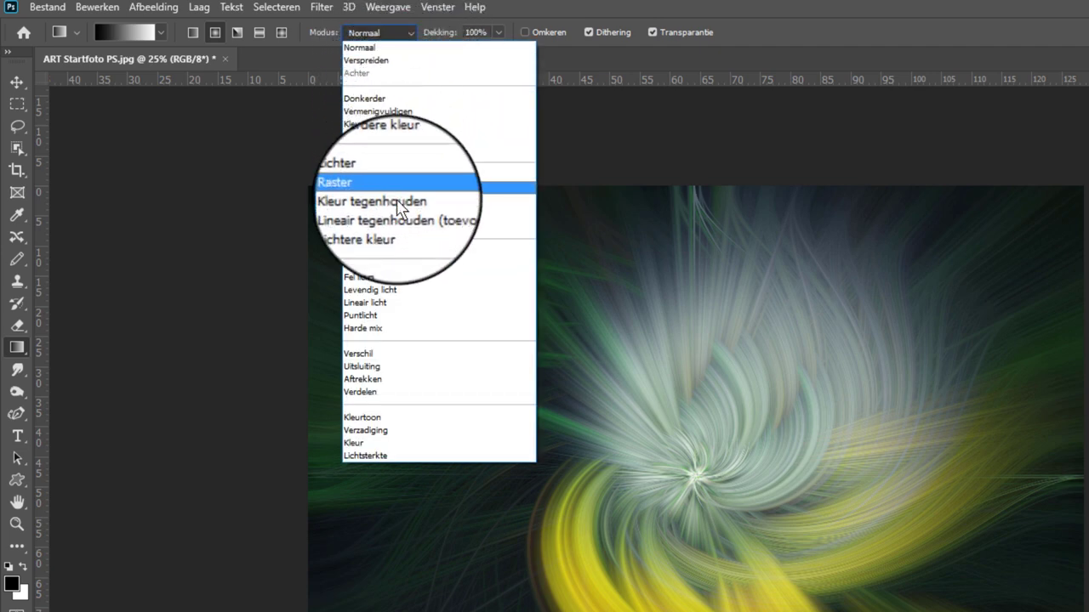
click(400, 258)
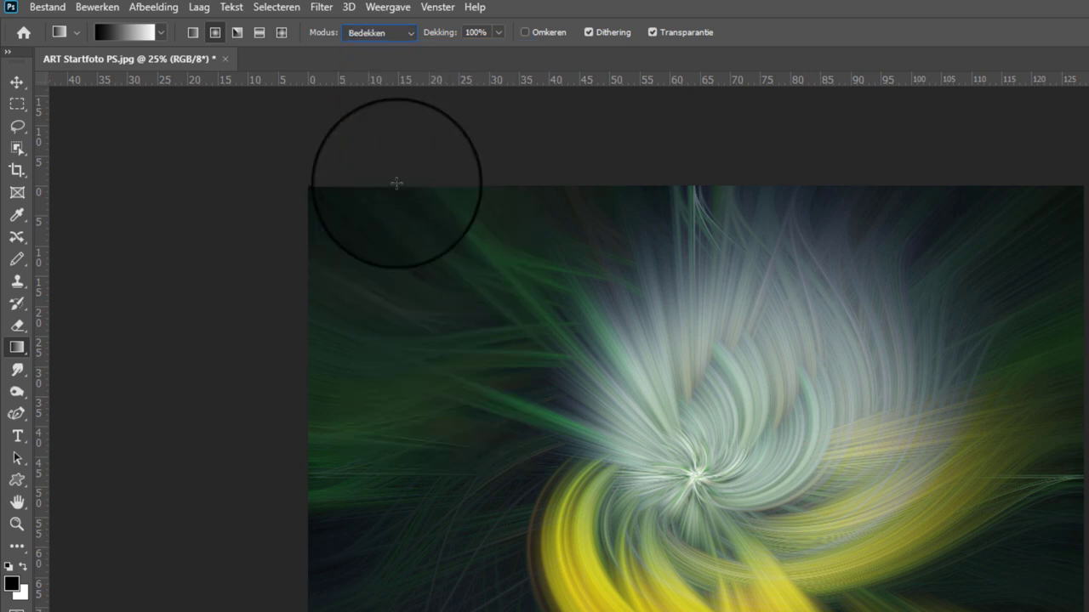
click(499, 39)
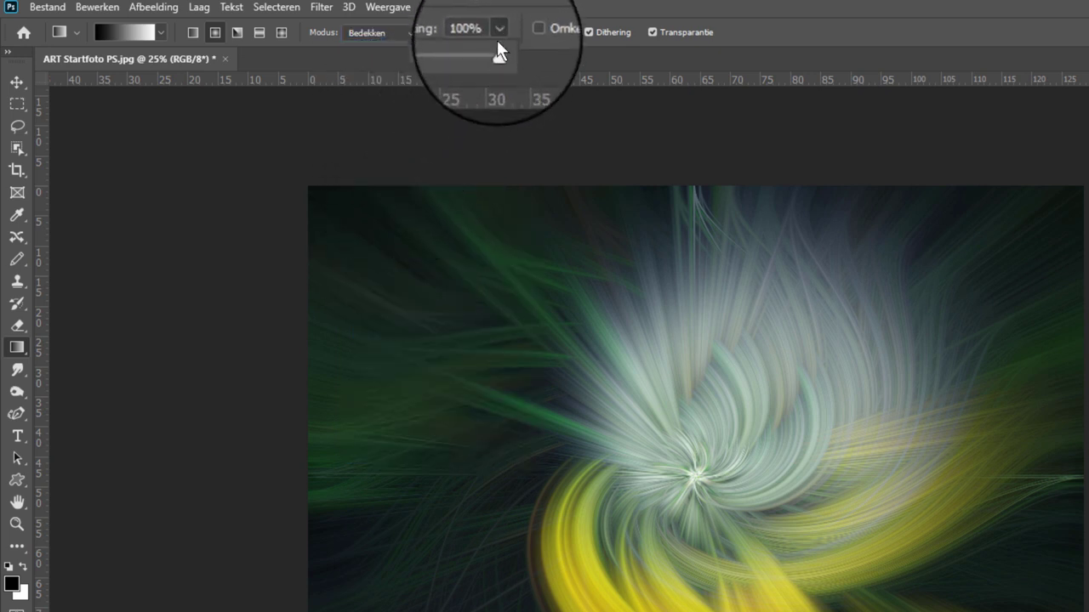
drag(495, 53, 460, 53)
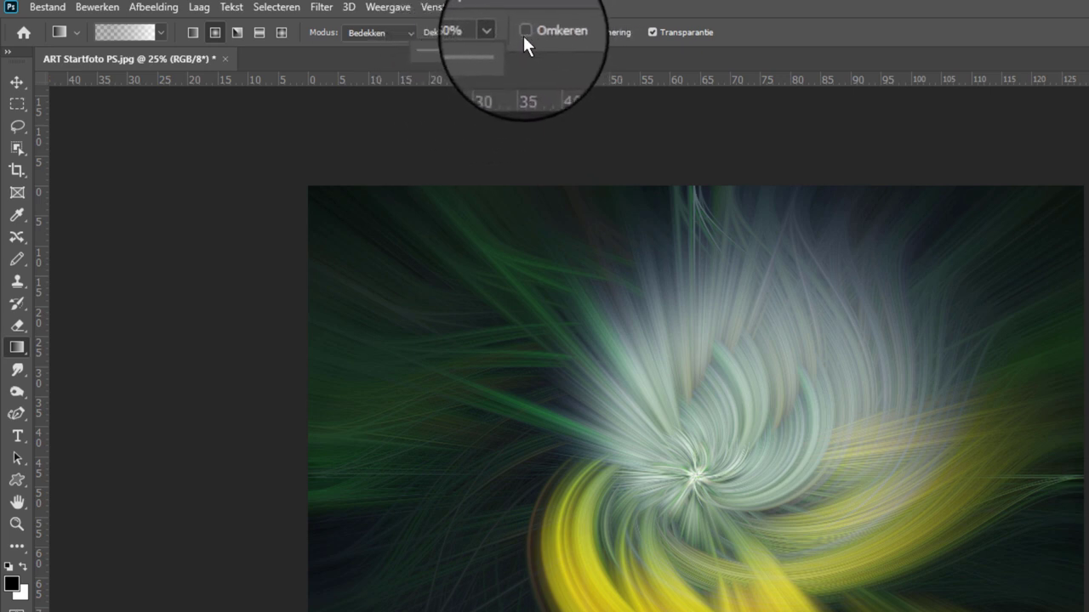
click(525, 33)
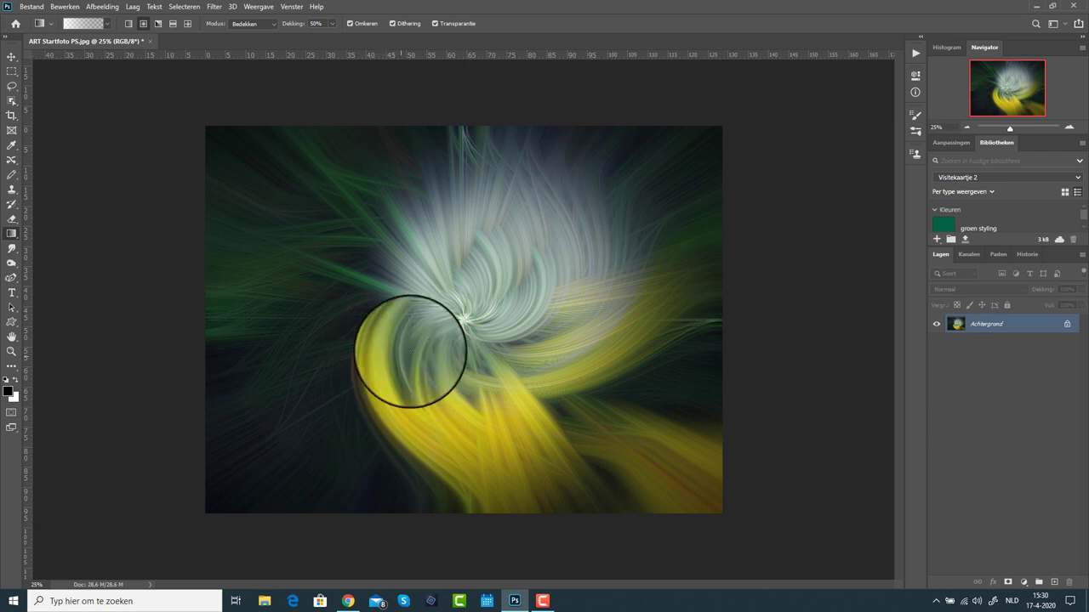
Undo an off-centre gradient, then redraw the radial vignette outward from the swirl centre
drag(547, 263, 420, 332)
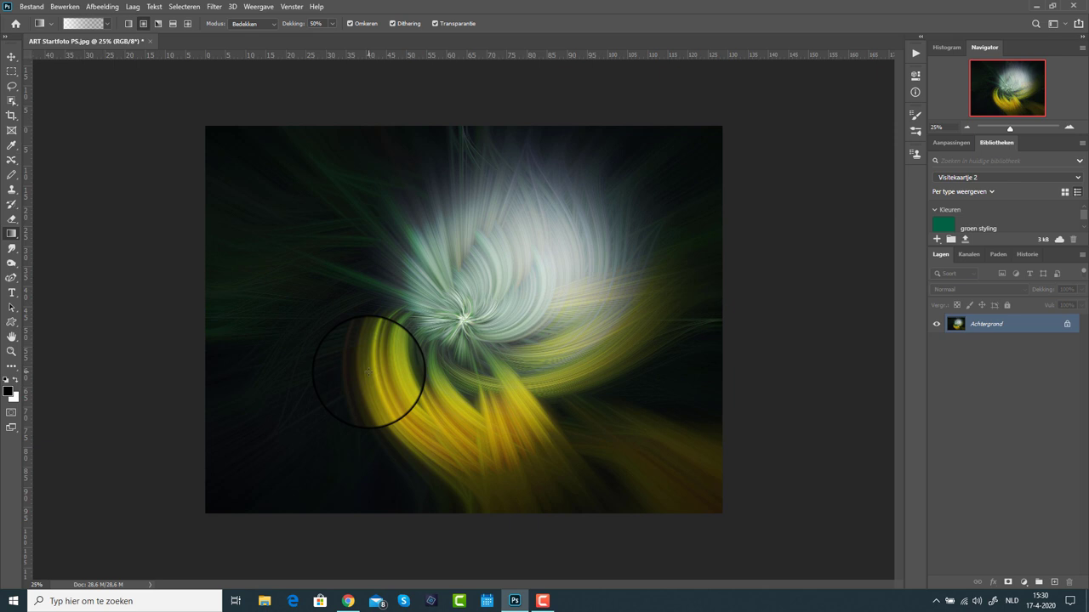
key(ctrl+z)
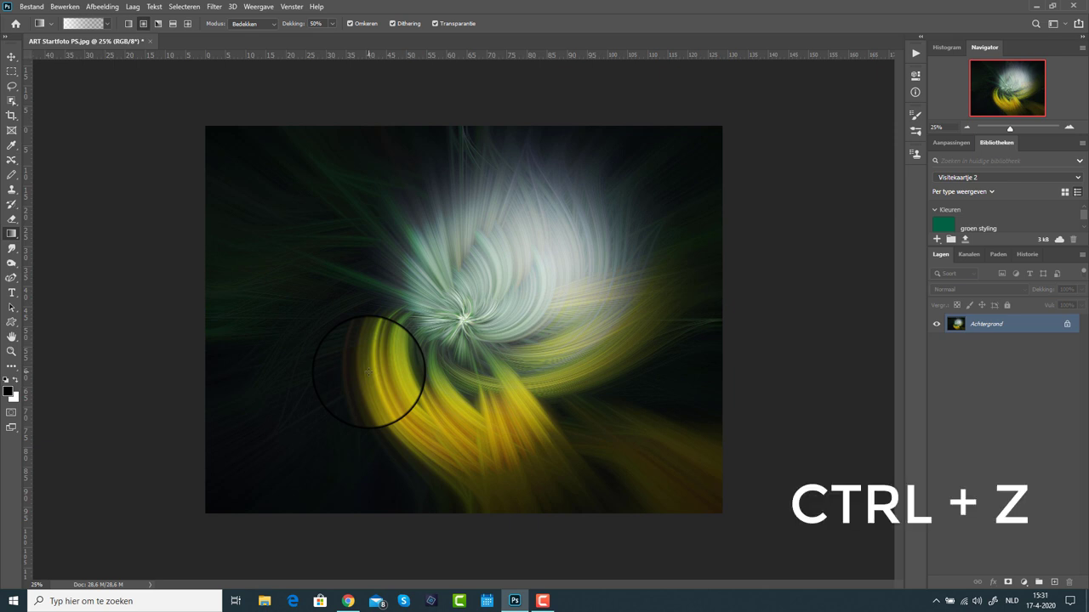
key(ctrl+z)
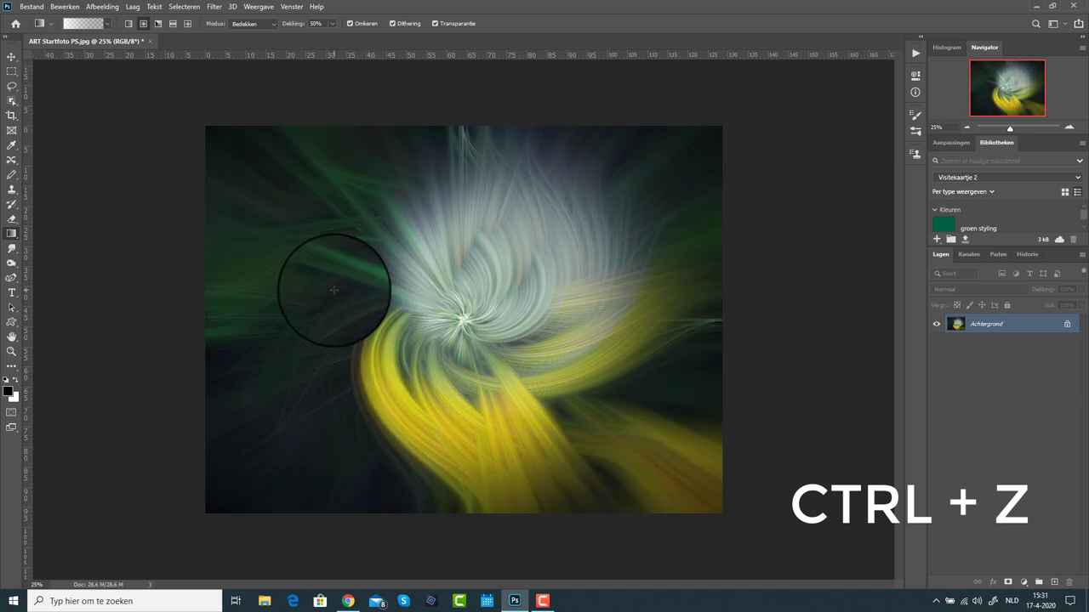
drag(327, 296, 449, 298)
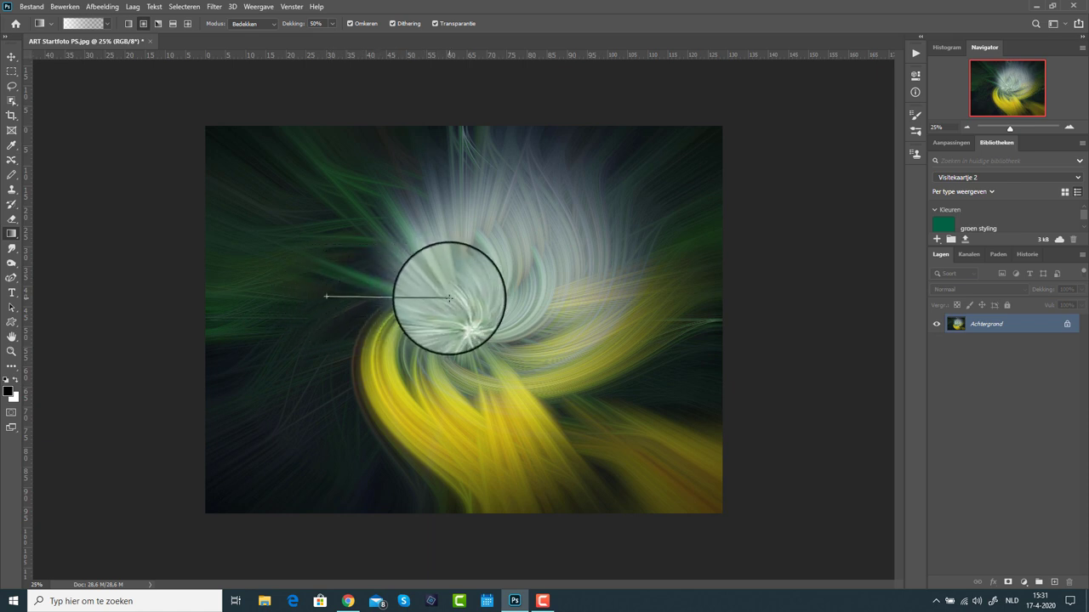
drag(449, 298, 449, 298)
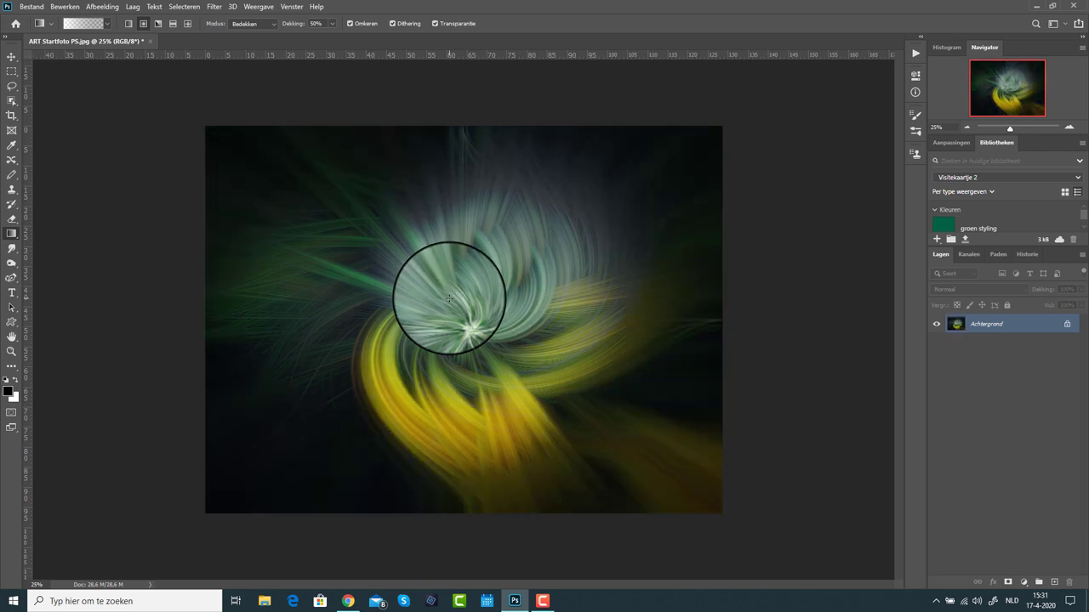